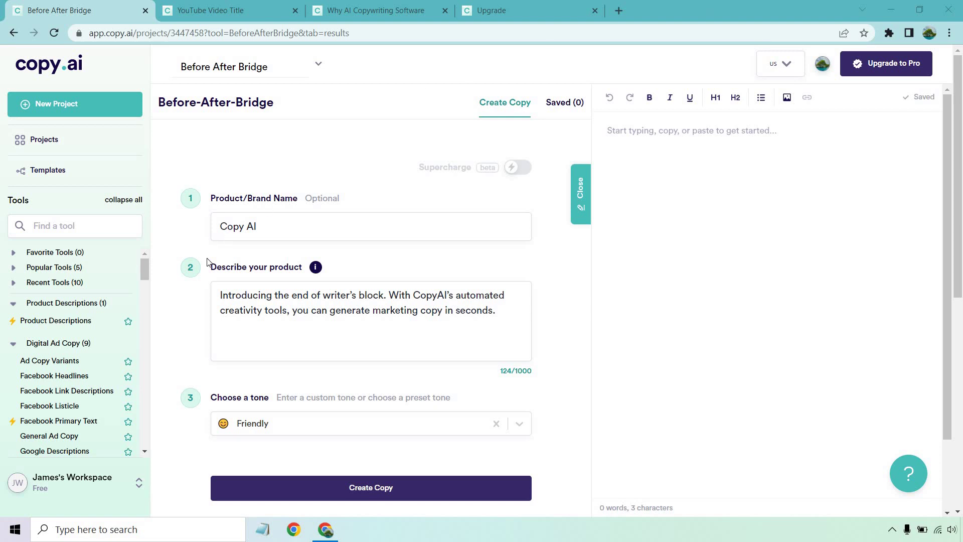
pyautogui.moveTo(145, 270); pyautogui.dragTo(144, 433)
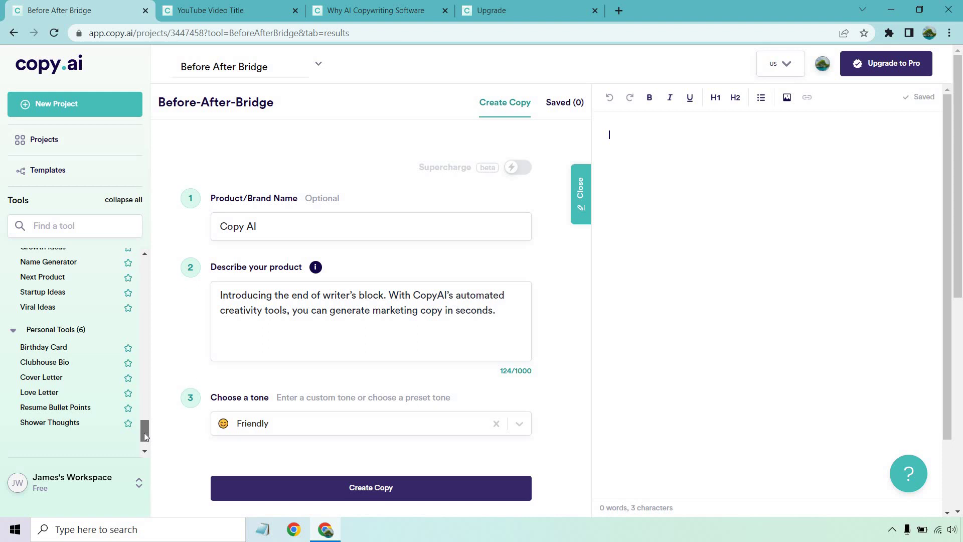
pyautogui.moveTo(144, 433); pyautogui.dragTo(144, 379)
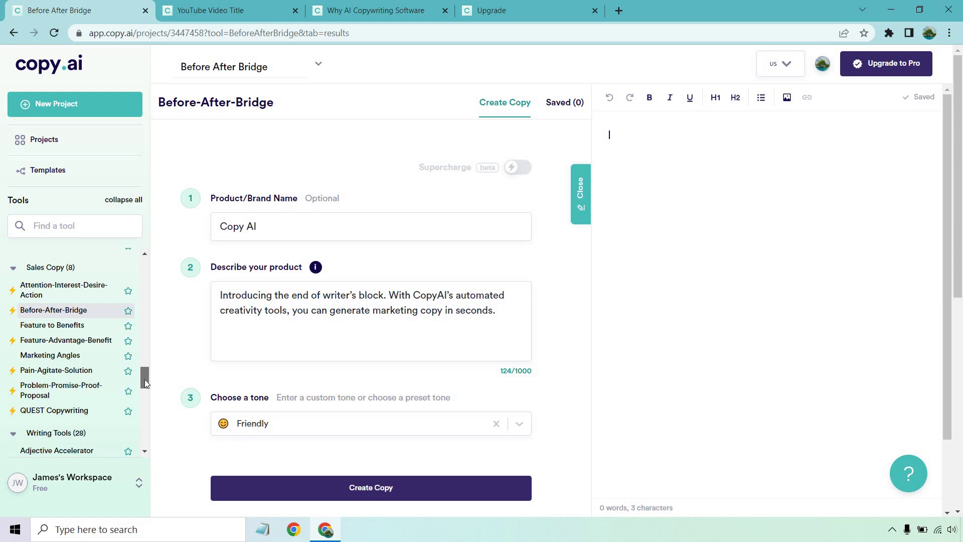
pyautogui.moveTo(145, 379); pyautogui.dragTo(147, 246)
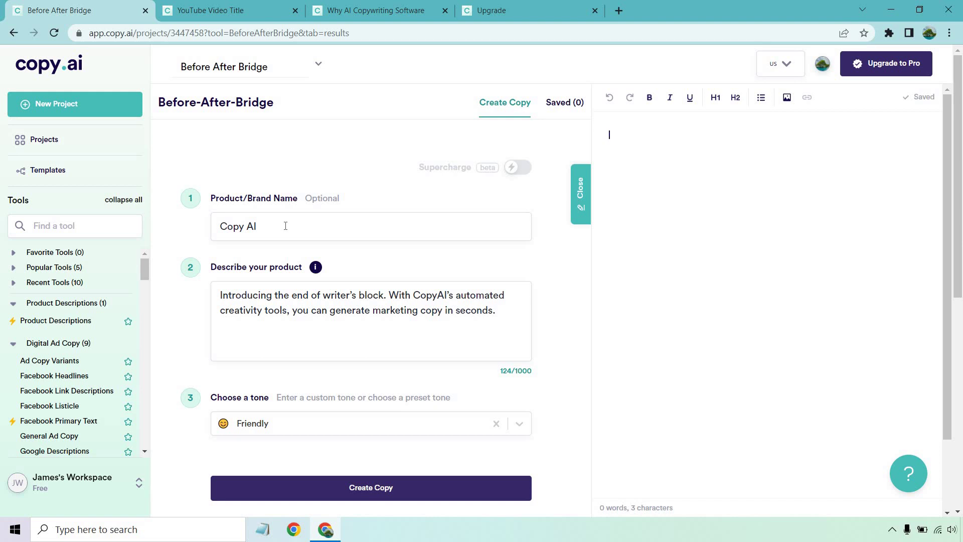
# Leave the Before-After-Bridge drafts for the Blog Ideas tool page with the Copy AI details
pyautogui.click(508, 311)
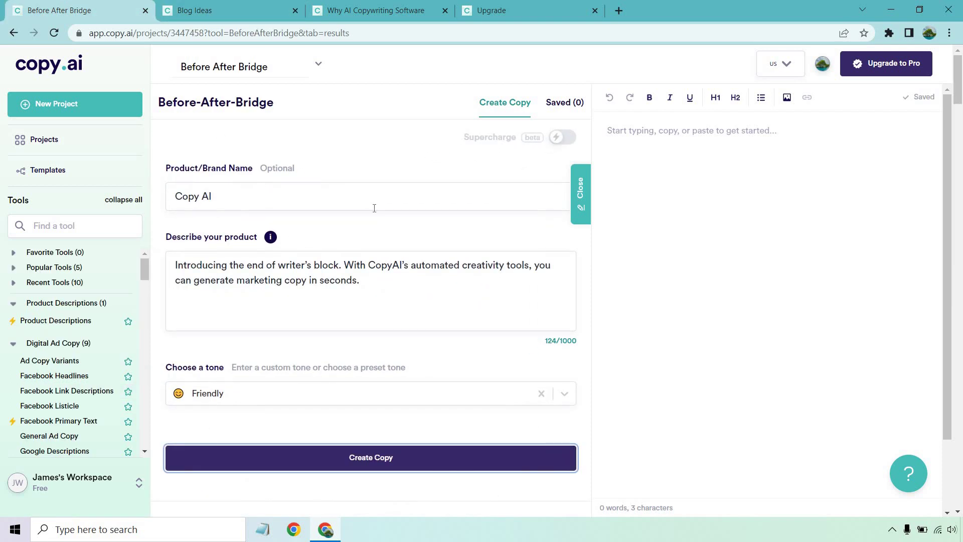
pyautogui.scroll(-1, 374, 209)
pyautogui.scroll(-1, 374, 209)
pyautogui.scroll(-2, 377, 211)
pyautogui.scroll(-1, 376, 210)
pyautogui.scroll(-1, 390, 229)
pyautogui.scroll(-1, 387, 232)
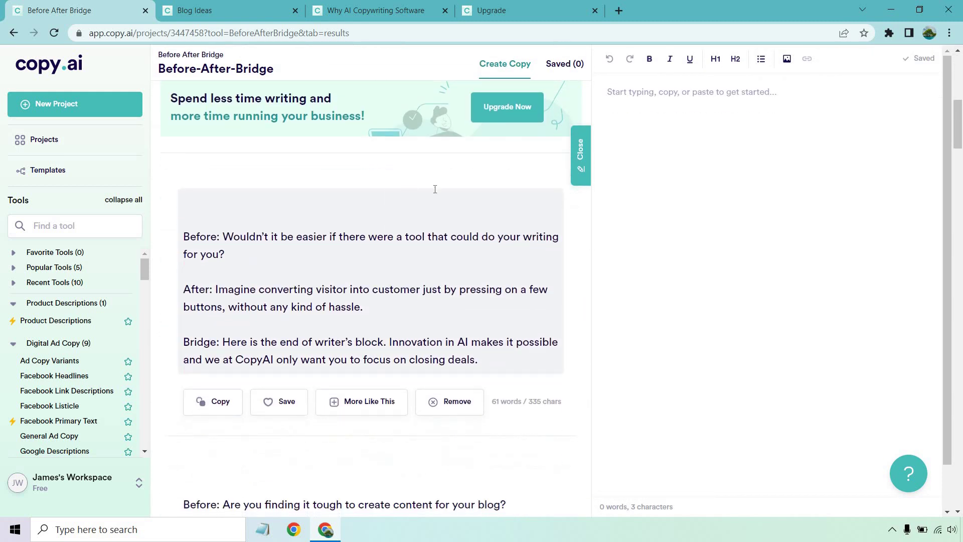
pyautogui.scroll(-1, 558, 184)
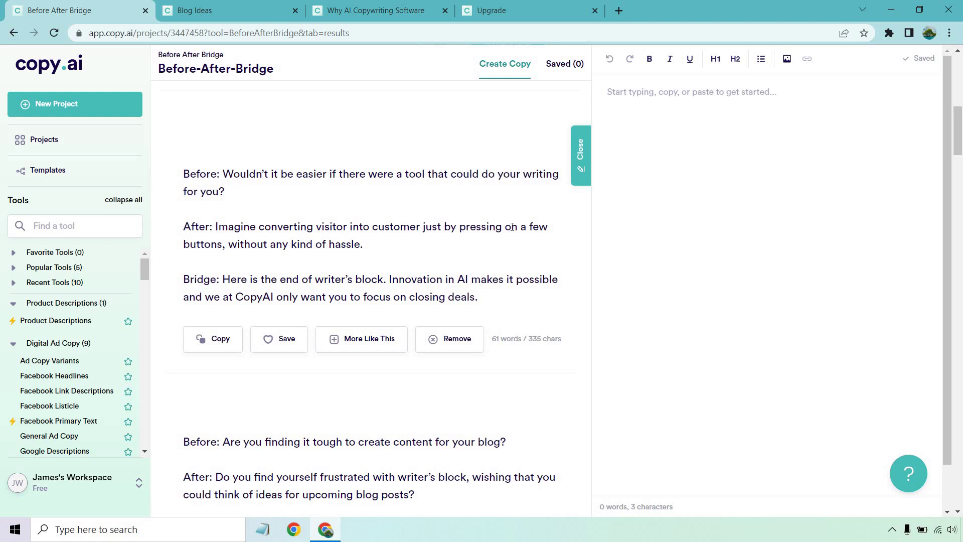
pyautogui.scroll(-1, 503, 227)
pyautogui.scroll(-3, 512, 234)
pyautogui.scroll(-5, 519, 240)
pyautogui.scroll(-5, 526, 250)
pyautogui.scroll(-4, 526, 250)
pyautogui.scroll(-4, 526, 250)
pyautogui.scroll(-4, 527, 250)
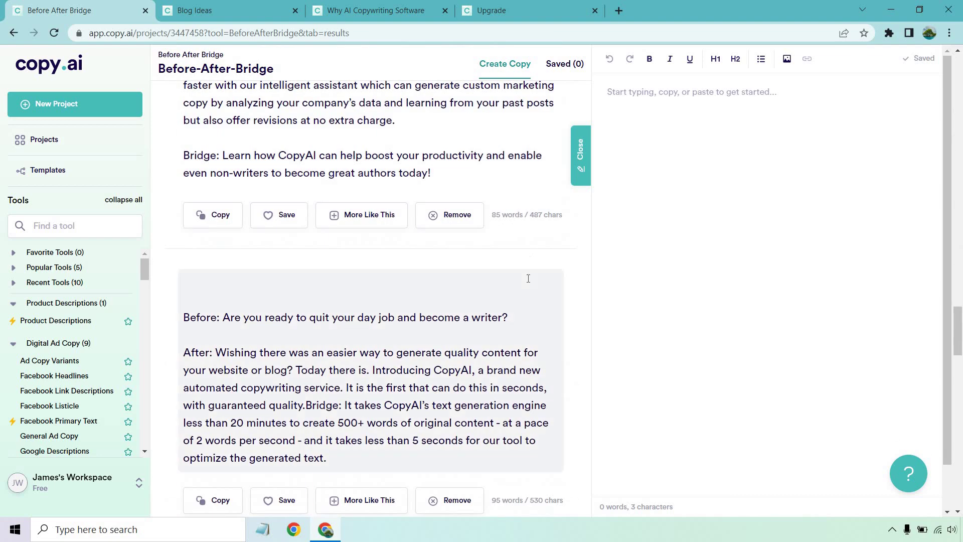
pyautogui.scroll(-2, 529, 278)
pyautogui.scroll(-3, 527, 318)
pyautogui.scroll(-4, 527, 323)
pyautogui.scroll(-2, 526, 327)
pyautogui.scroll(3, 527, 328)
pyautogui.scroll(4, 532, 324)
pyautogui.scroll(4, 532, 324)
pyautogui.scroll(4, 533, 323)
pyautogui.scroll(4, 532, 324)
pyautogui.scroll(4, 533, 324)
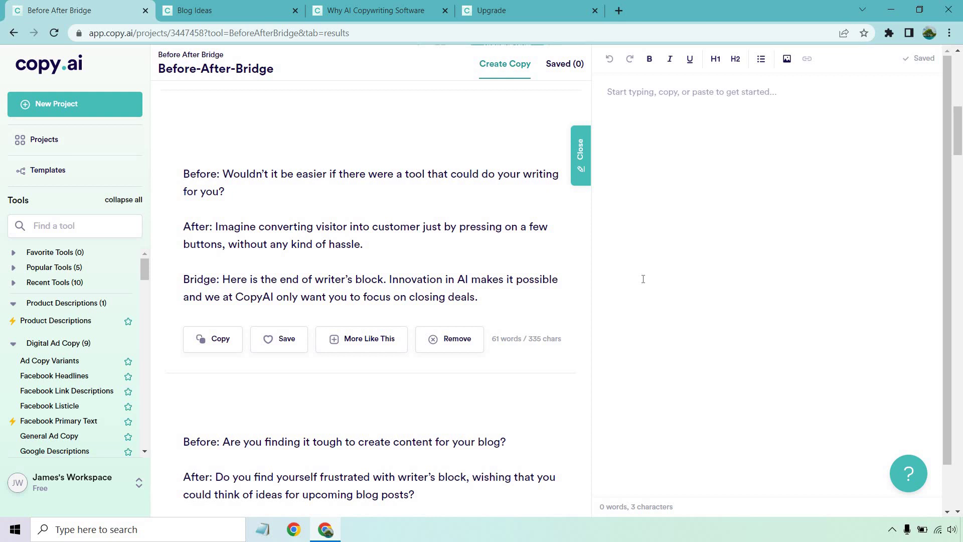
pyautogui.scroll(-2, 551, 256)
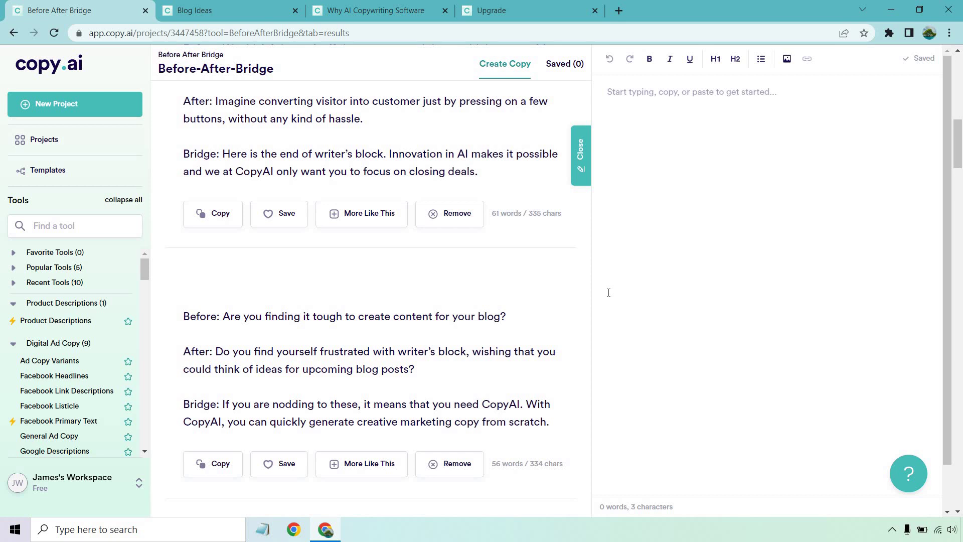
pyautogui.scroll(-3, 501, 232)
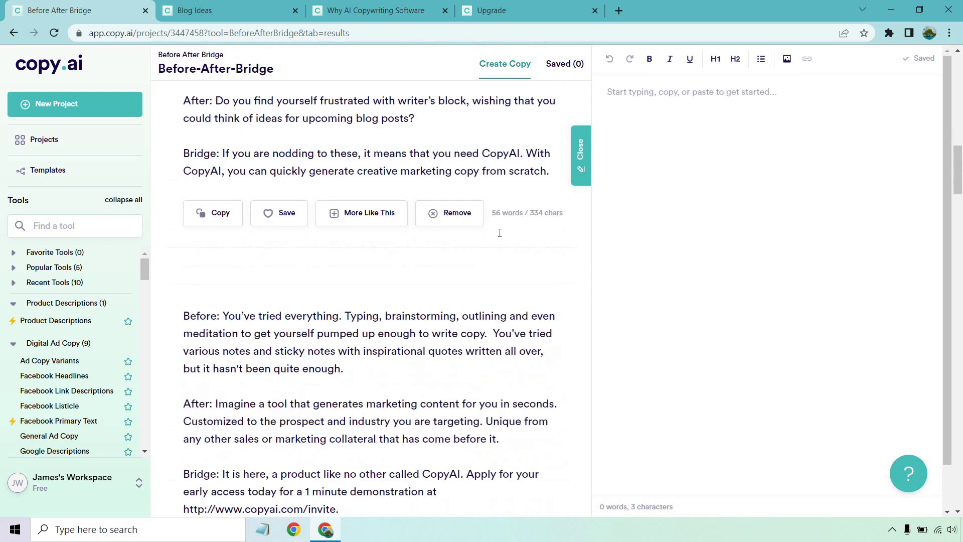
pyautogui.scroll(-2, 500, 232)
pyautogui.scroll(-2, 503, 232)
pyautogui.scroll(-1, 504, 249)
pyautogui.scroll(-3, 500, 256)
pyautogui.scroll(-5, 493, 266)
pyautogui.scroll(-5, 493, 266)
pyautogui.scroll(-6, 494, 265)
pyautogui.scroll(-5, 494, 263)
pyautogui.scroll(-6, 495, 261)
pyautogui.scroll(-2, 495, 262)
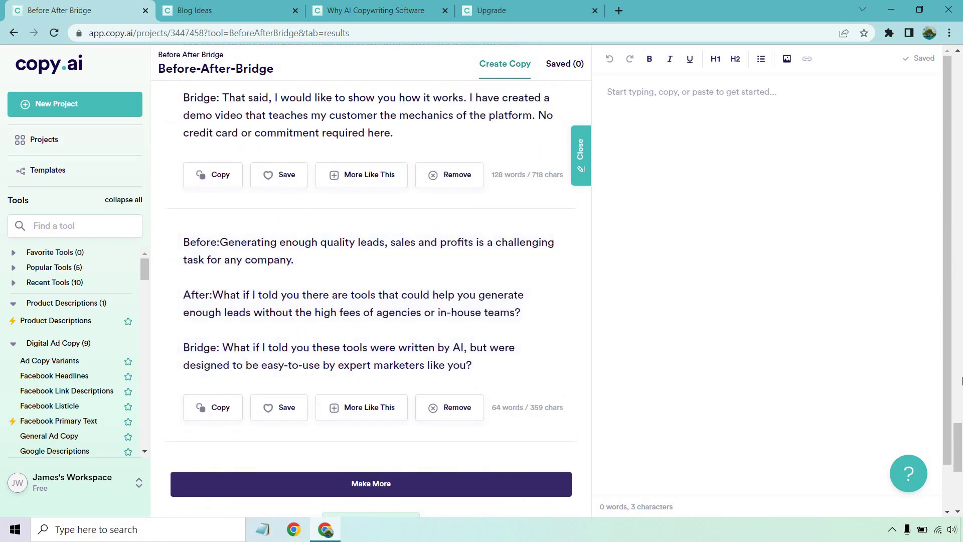
pyautogui.moveTo(958, 448); pyautogui.dragTo(961, 72)
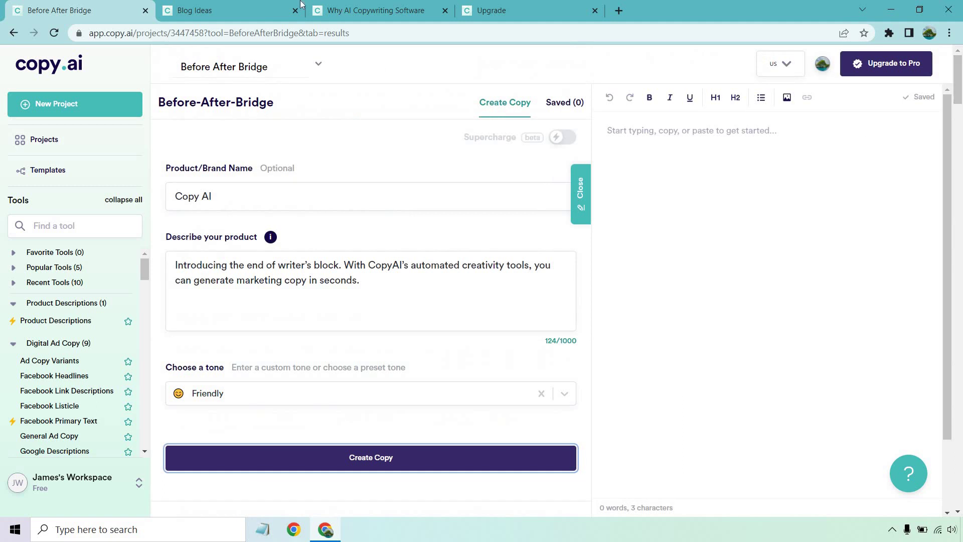
pyautogui.click(268, 4)
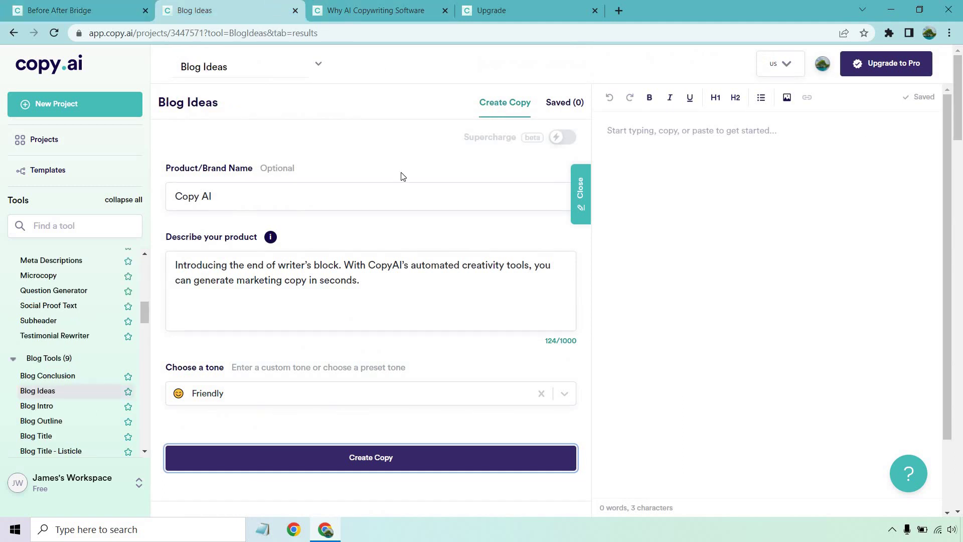
pyautogui.scroll(-2, 429, 163)
pyautogui.scroll(-3, 451, 194)
pyautogui.scroll(-1, 451, 194)
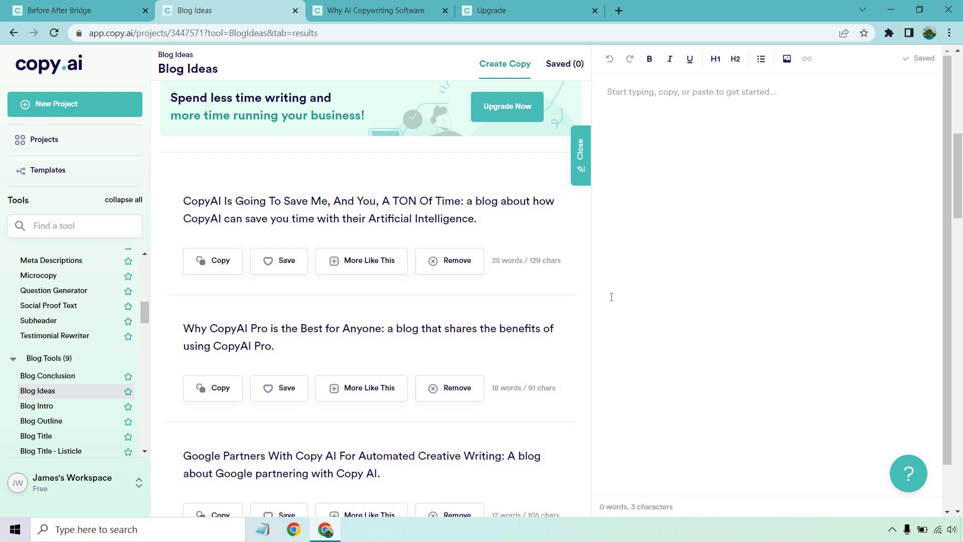
pyautogui.scroll(-3, 563, 269)
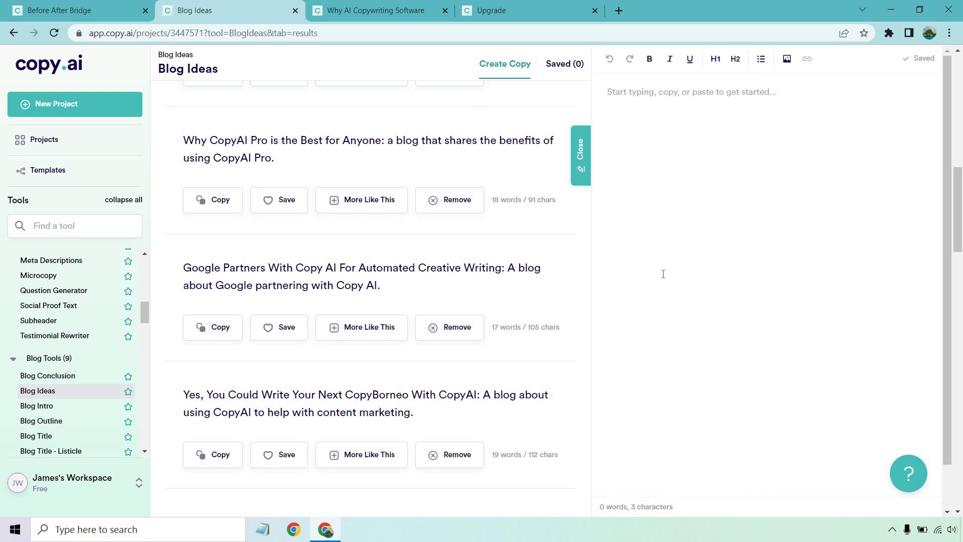
pyautogui.scroll(-1, 532, 215)
pyautogui.scroll(-1, 557, 241)
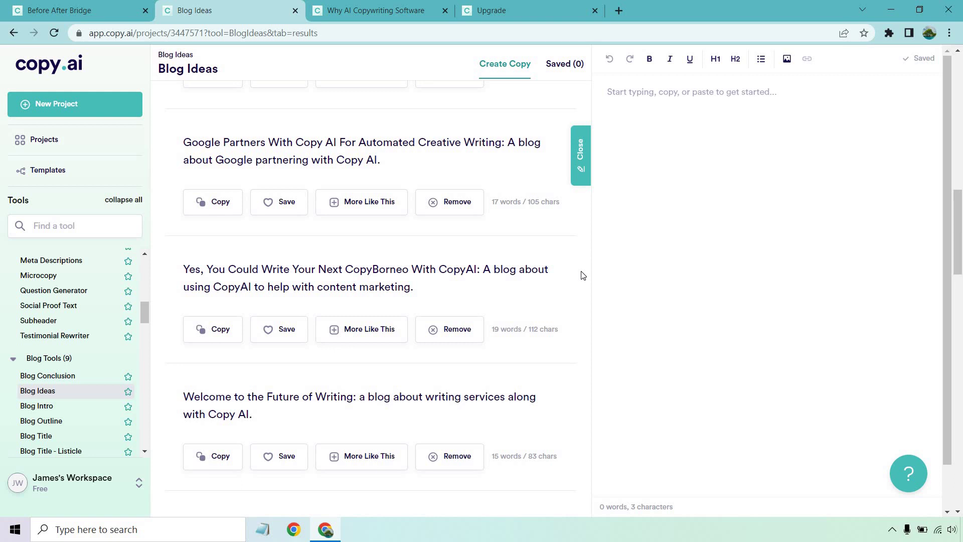
pyautogui.scroll(-1, 547, 243)
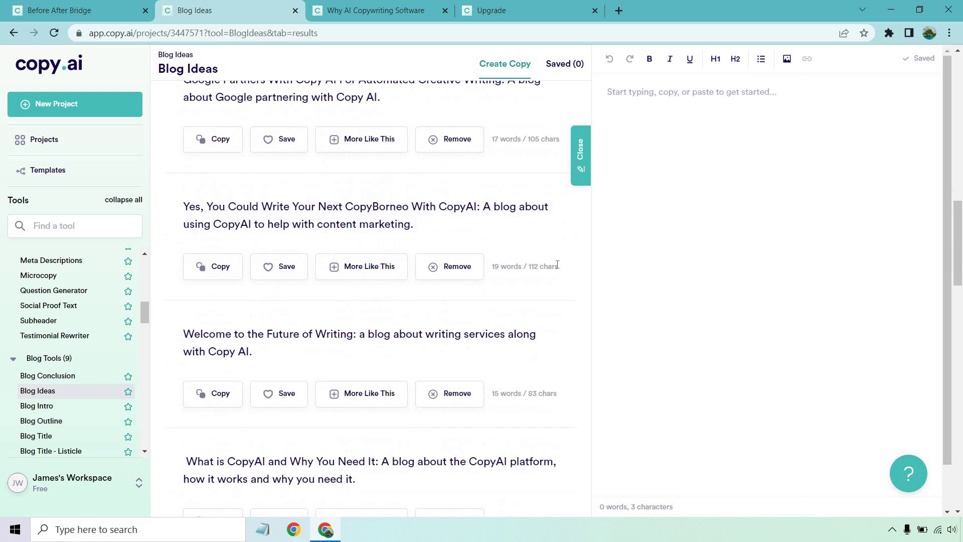
pyautogui.scroll(-1, 559, 274)
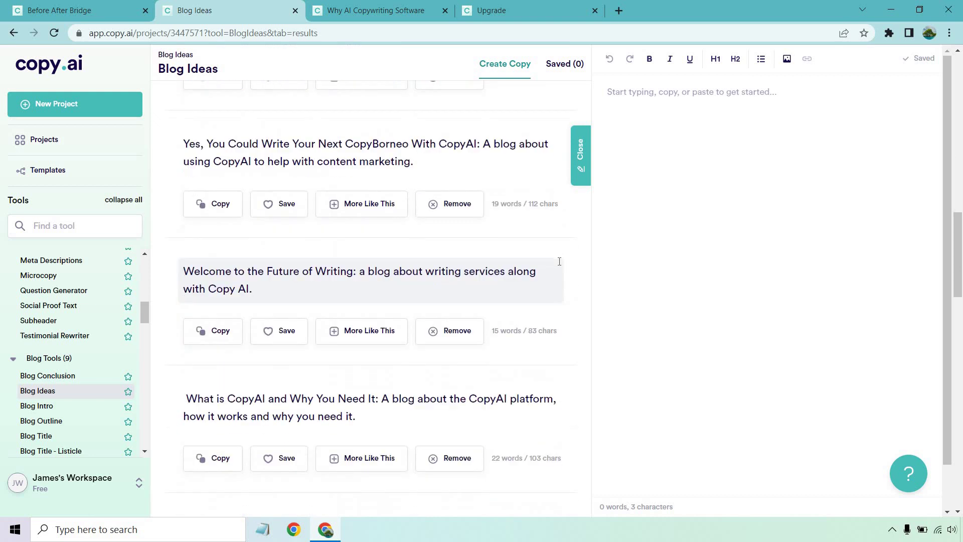
pyautogui.scroll(-1, 556, 273)
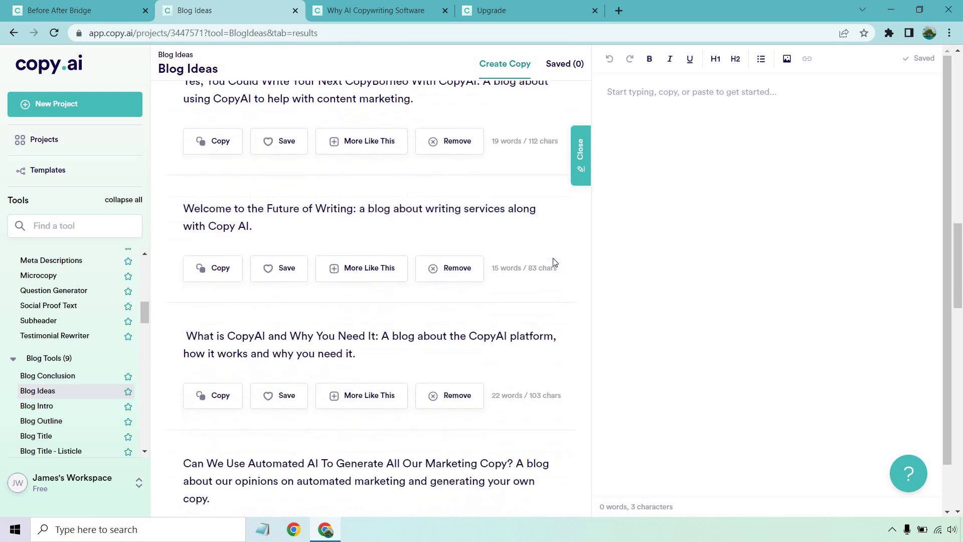
pyautogui.scroll(-1, 556, 273)
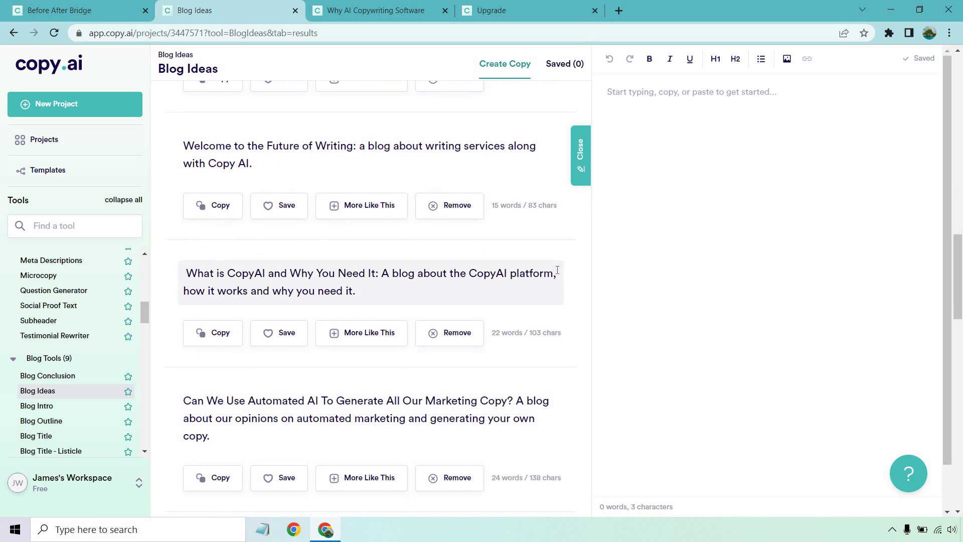
pyautogui.scroll(-2, 527, 283)
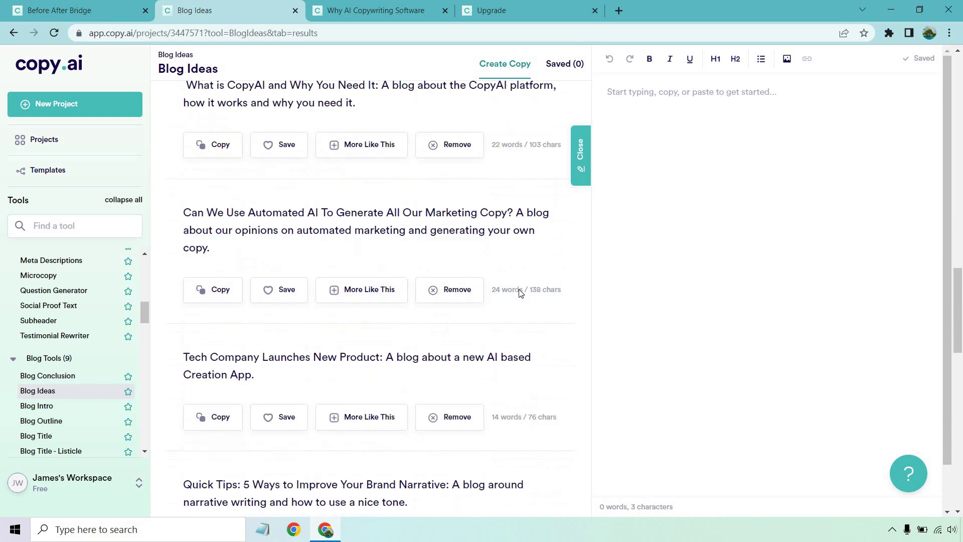
pyautogui.scroll(-2, 519, 286)
pyautogui.scroll(-2, 520, 292)
pyautogui.scroll(-2, 518, 290)
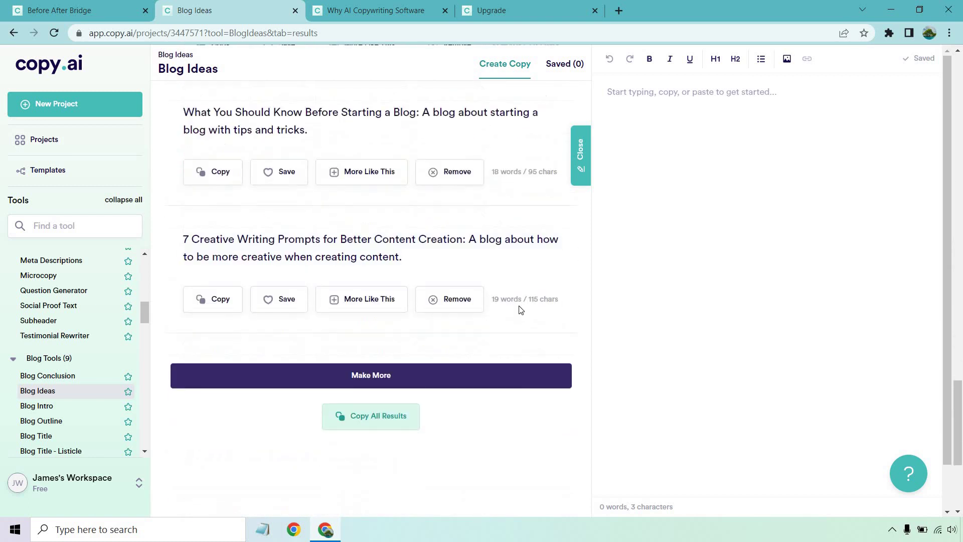
pyautogui.scroll(4, 518, 306)
pyautogui.scroll(4, 520, 308)
pyautogui.scroll(5, 518, 310)
pyautogui.scroll(2, 521, 311)
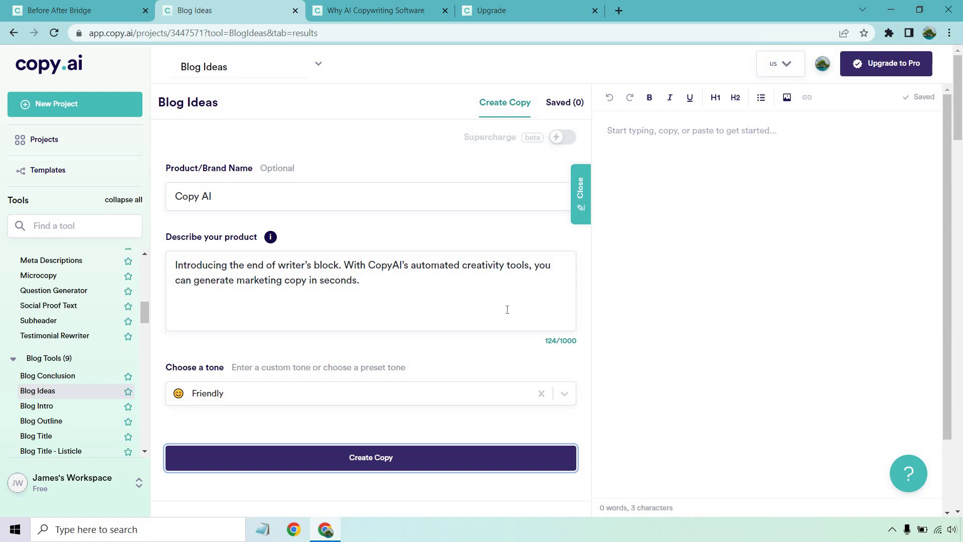
pyautogui.scroll(-5, 493, 301)
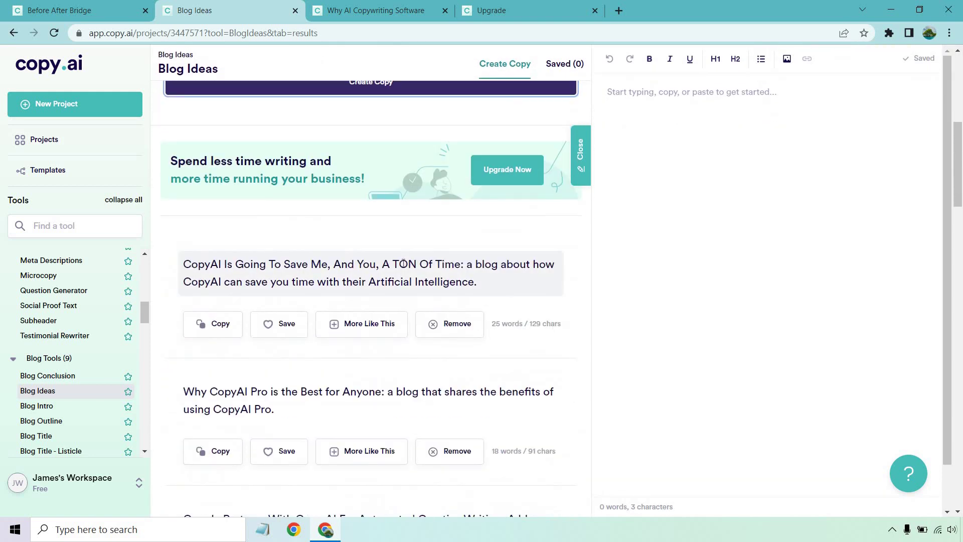
pyautogui.scroll(-3, 404, 263)
pyautogui.scroll(-3, 404, 256)
pyautogui.scroll(-5, 403, 240)
pyautogui.scroll(-4, 403, 225)
pyautogui.scroll(-4, 421, 296)
pyautogui.scroll(6, 422, 296)
pyautogui.scroll(5, 422, 297)
# Switch to the 'Why AI Copywriting Software' tab with its Friendly-tone outline
pyautogui.hotkey('ctrl', 'Tab')
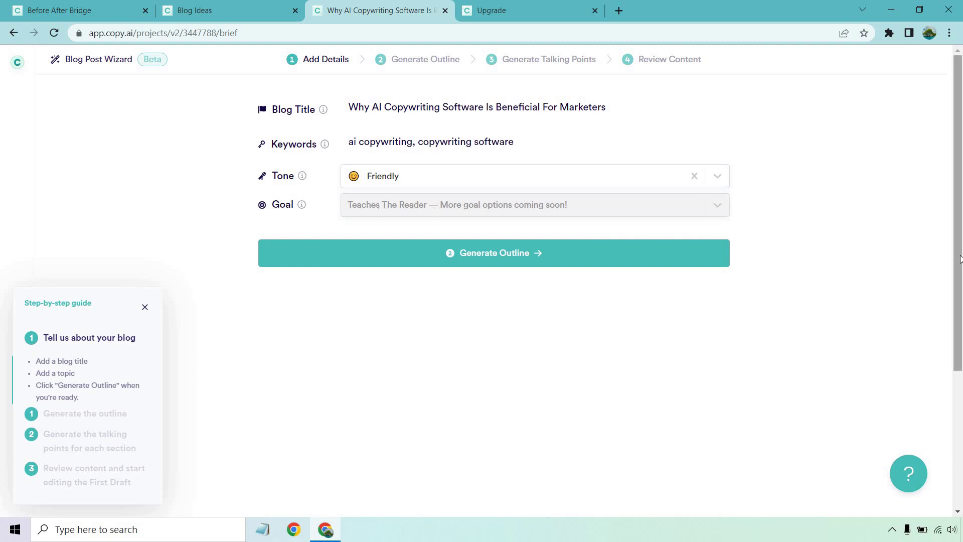
# Generate the six-point benefit outline, then request talking points for its sections
pyautogui.click(677, 262)
pyautogui.scroll(-2, 850, 239)
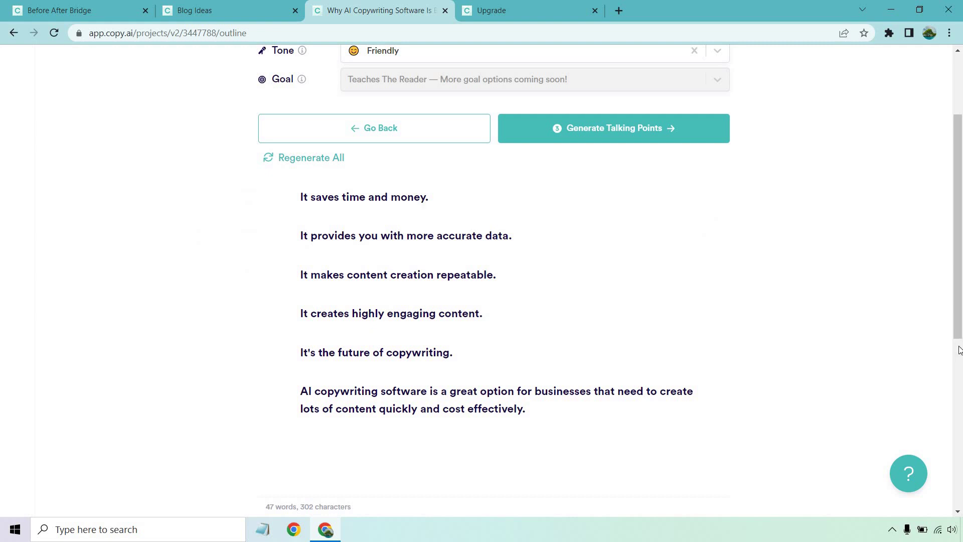
pyautogui.scroll(2, 904, 268)
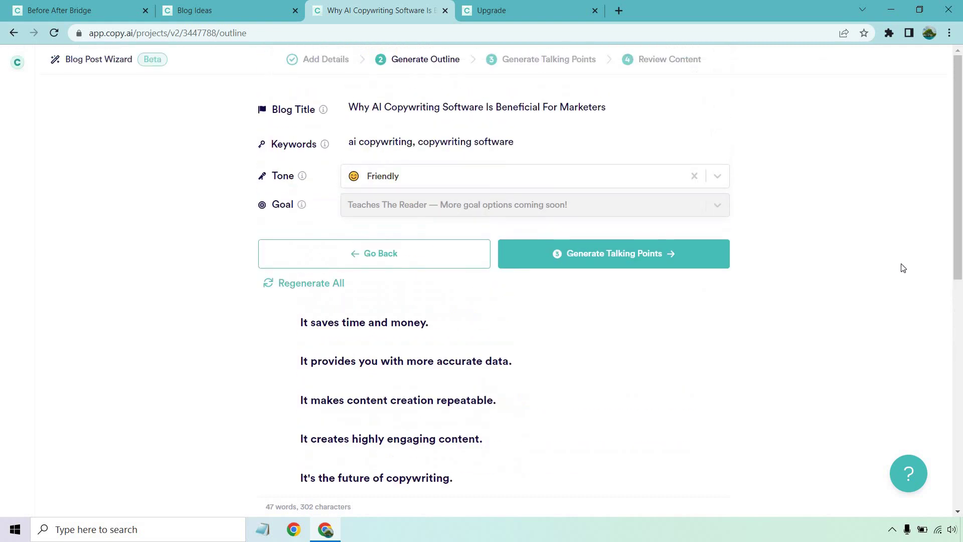
pyautogui.click(644, 260)
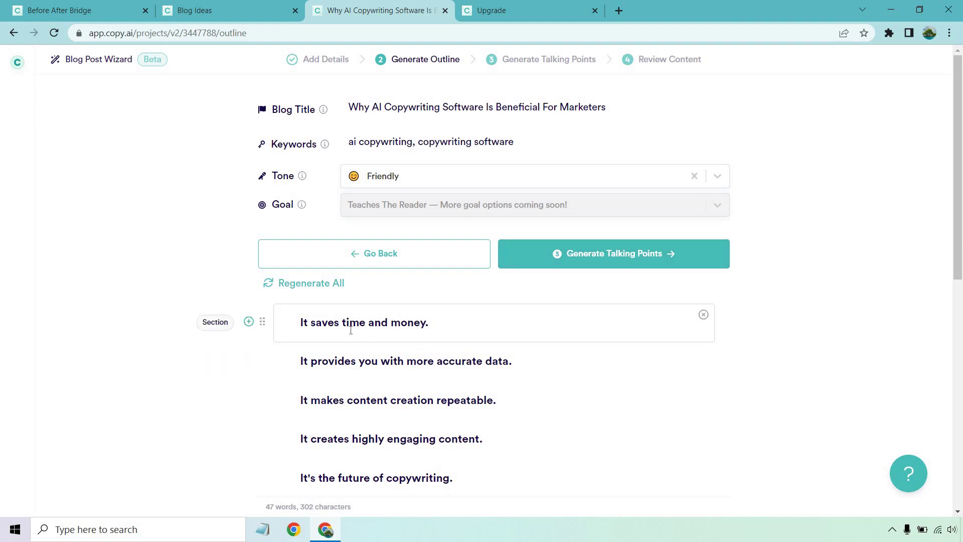
# Remove six duplicate talking points, including the accurate-data, templates and future-of-copywriting ones
pyautogui.click(663, 257)
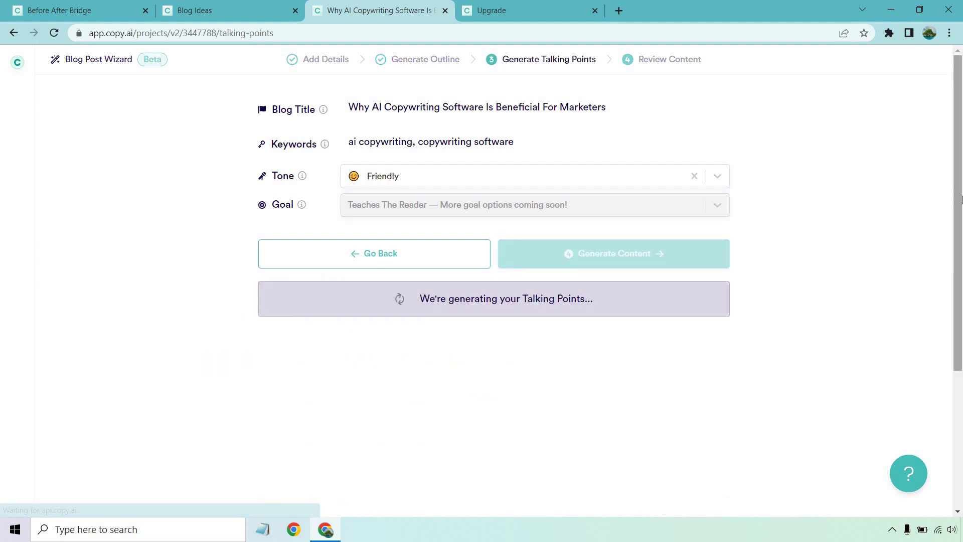
pyautogui.scroll(-1, 885, 221)
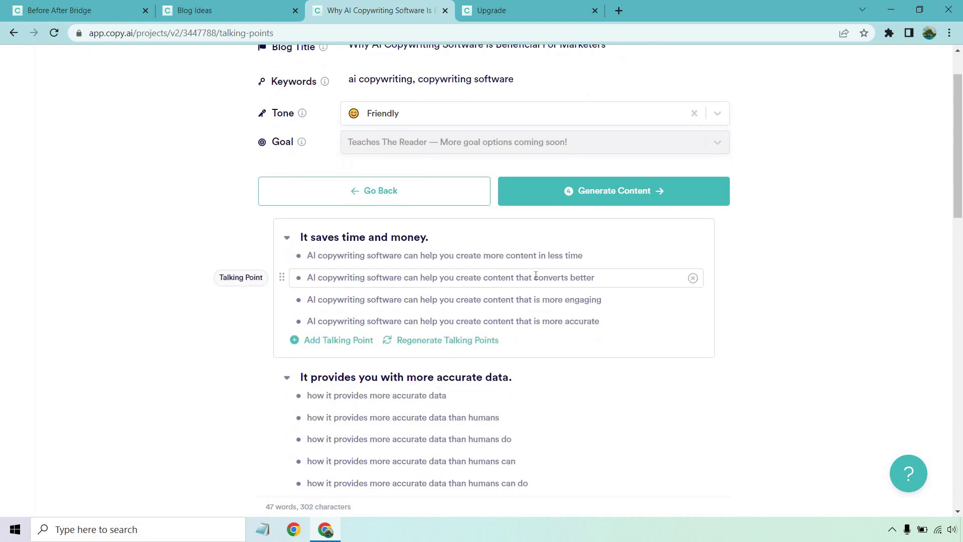
pyautogui.scroll(-2, 569, 278)
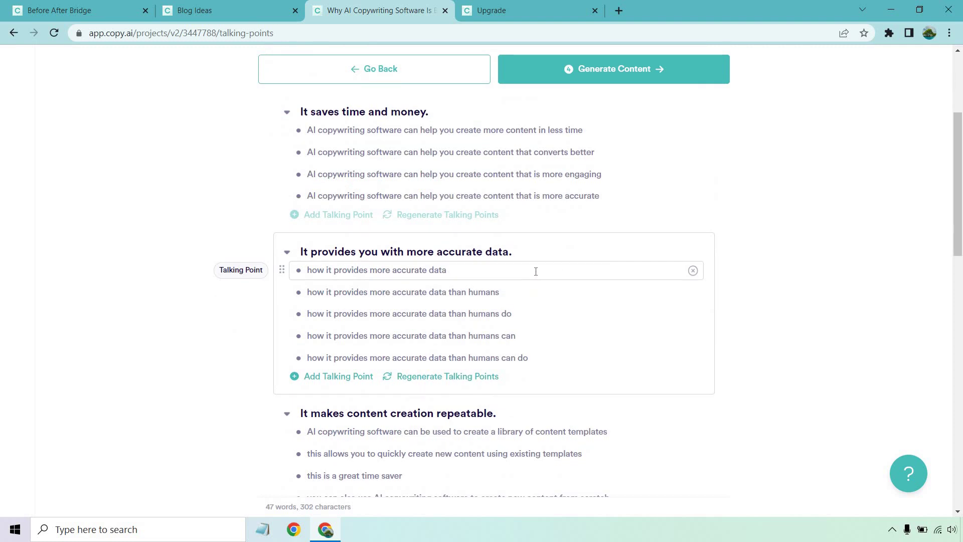
pyautogui.click(693, 270)
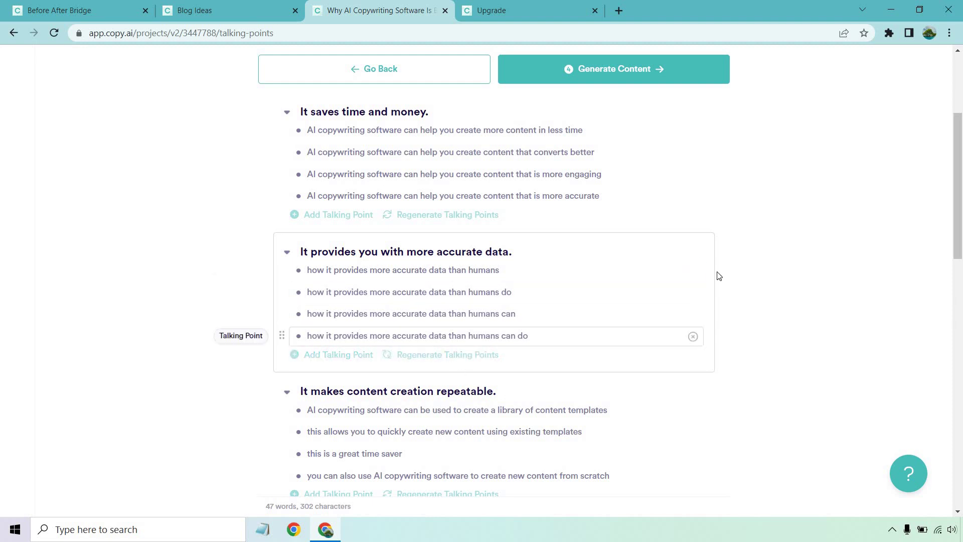
pyautogui.scroll(-3, 790, 239)
pyautogui.scroll(-1, 790, 239)
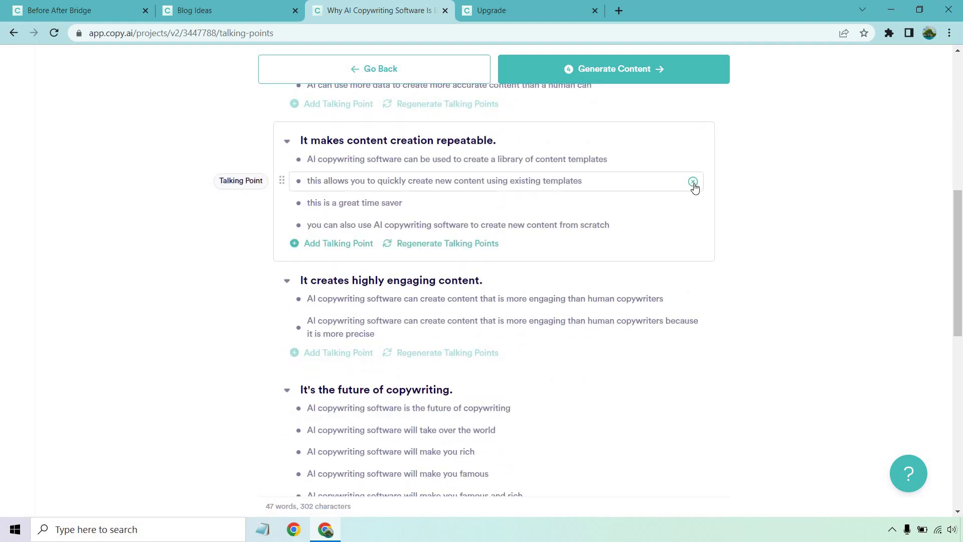
pyautogui.click(693, 183)
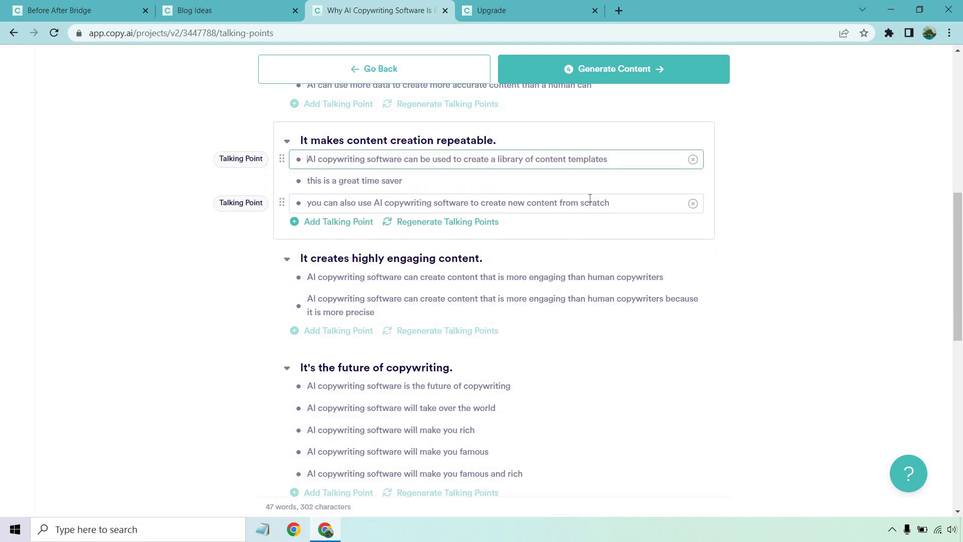
pyautogui.scroll(-1, 590, 199)
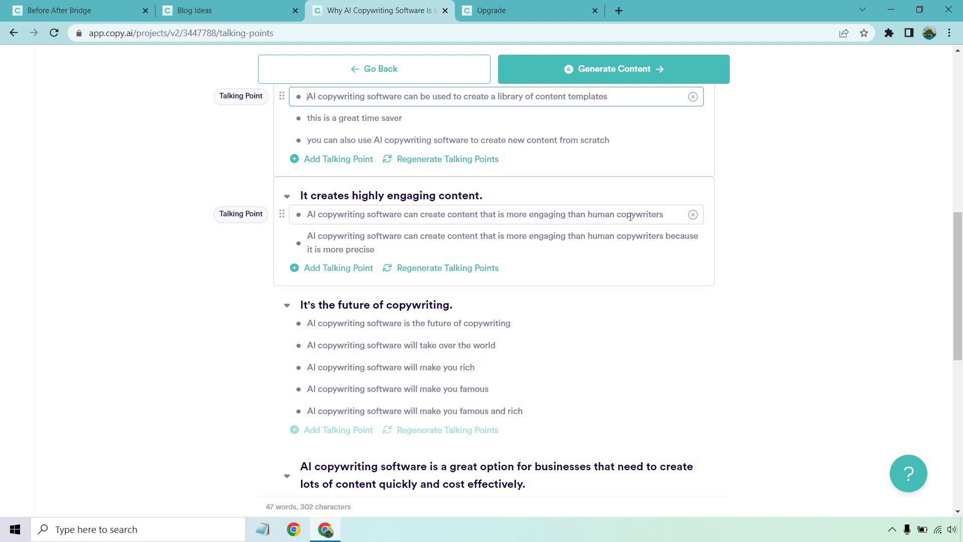
pyautogui.click(693, 217)
pyautogui.scroll(-1, 597, 289)
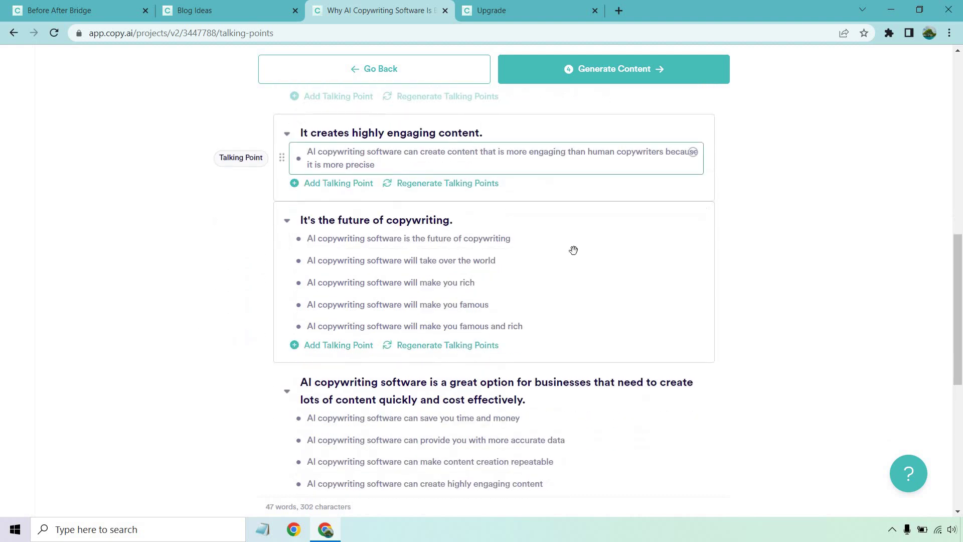
pyautogui.moveTo(497, 323)
pyautogui.click(692, 239)
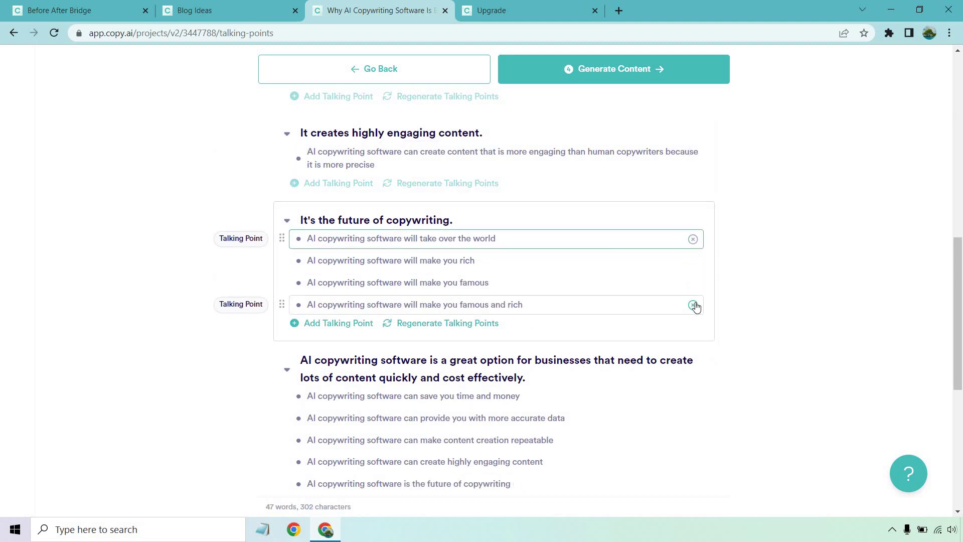
pyautogui.click(692, 304)
pyautogui.scroll(-2, 825, 276)
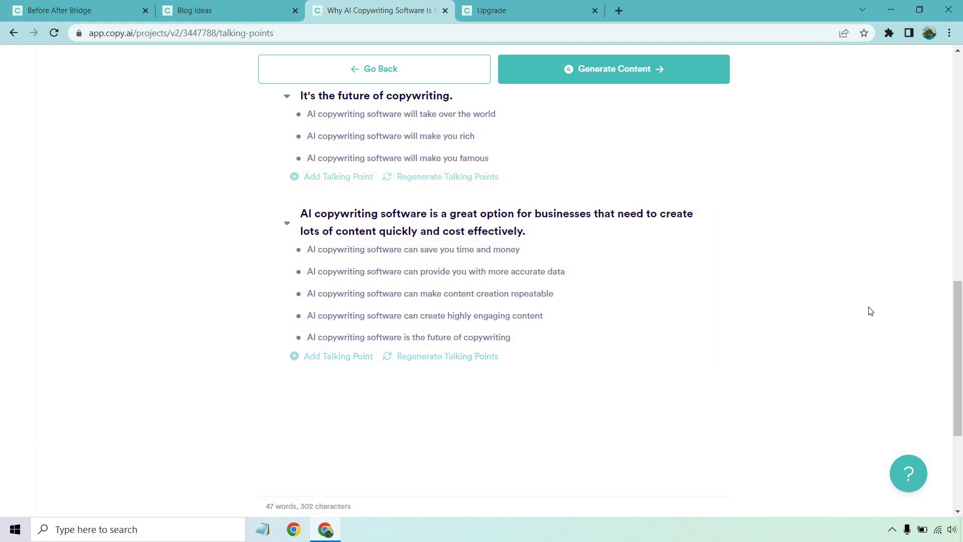
pyautogui.scroll(4, 868, 310)
pyautogui.scroll(2, 865, 301)
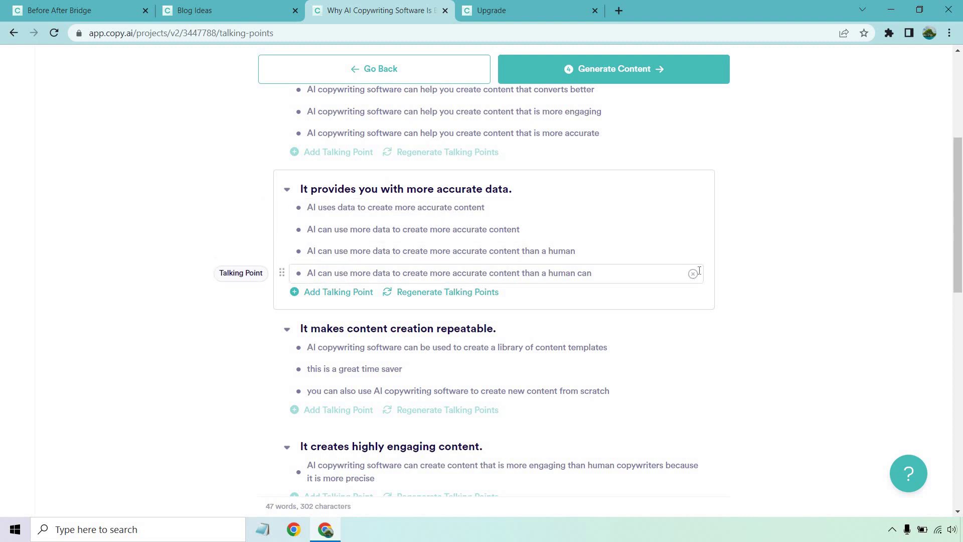
pyautogui.click(694, 274)
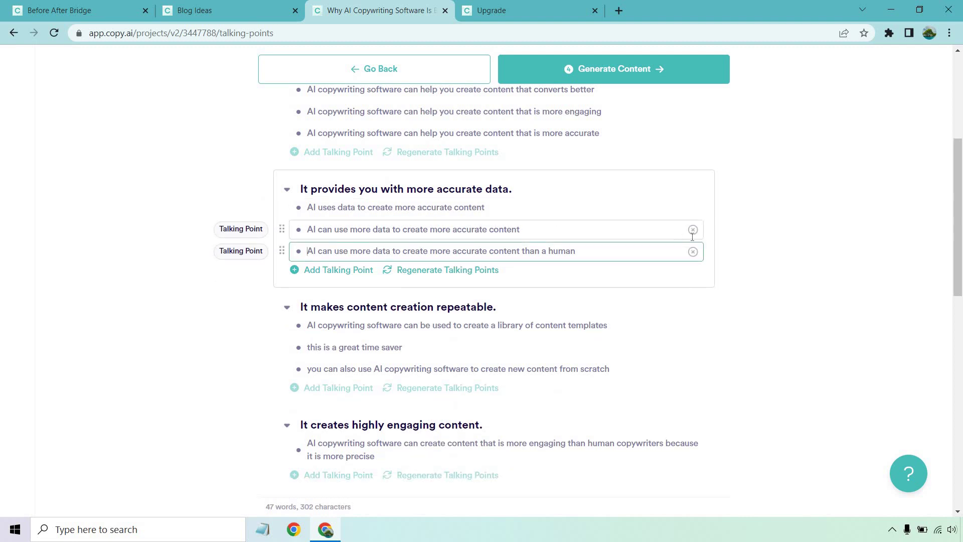
pyautogui.click(830, 280)
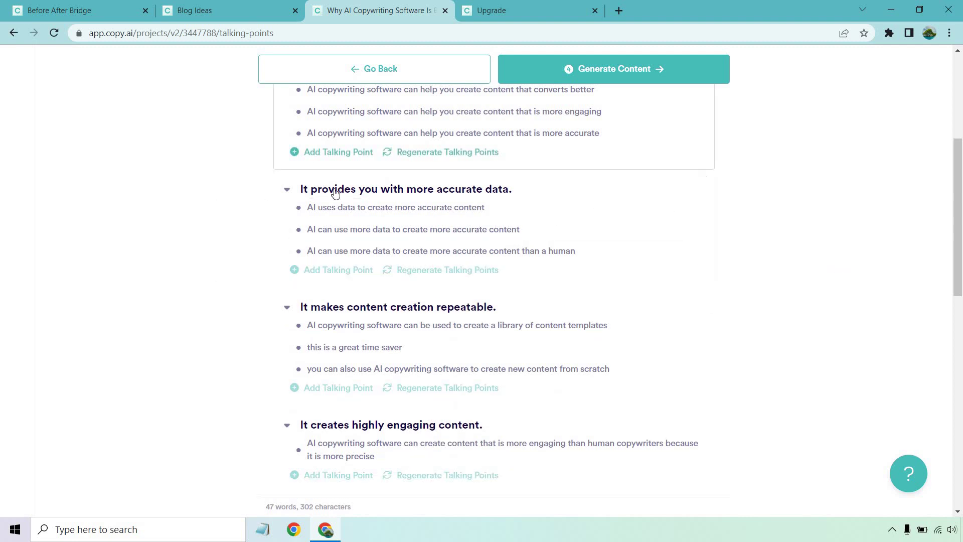
pyautogui.scroll(3, 903, 279)
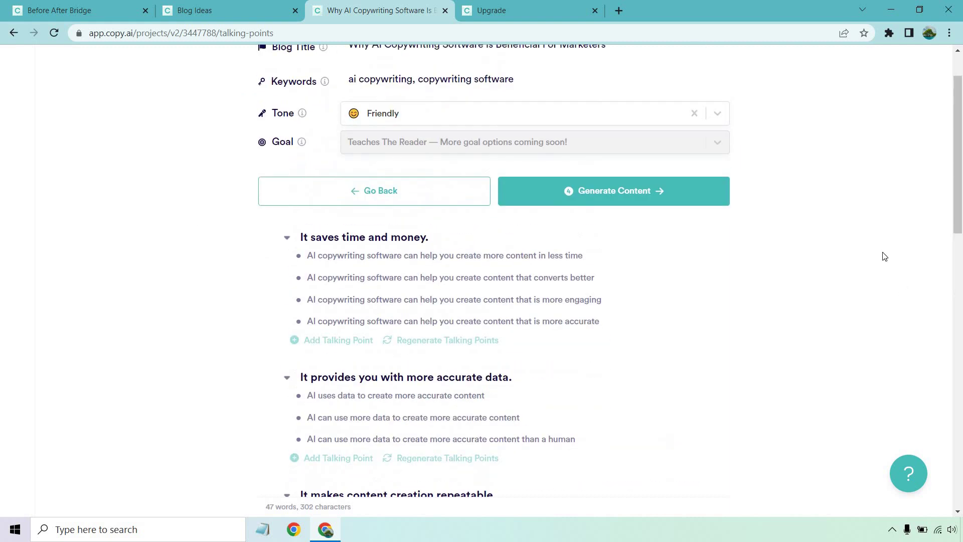
pyautogui.scroll(-3, 882, 254)
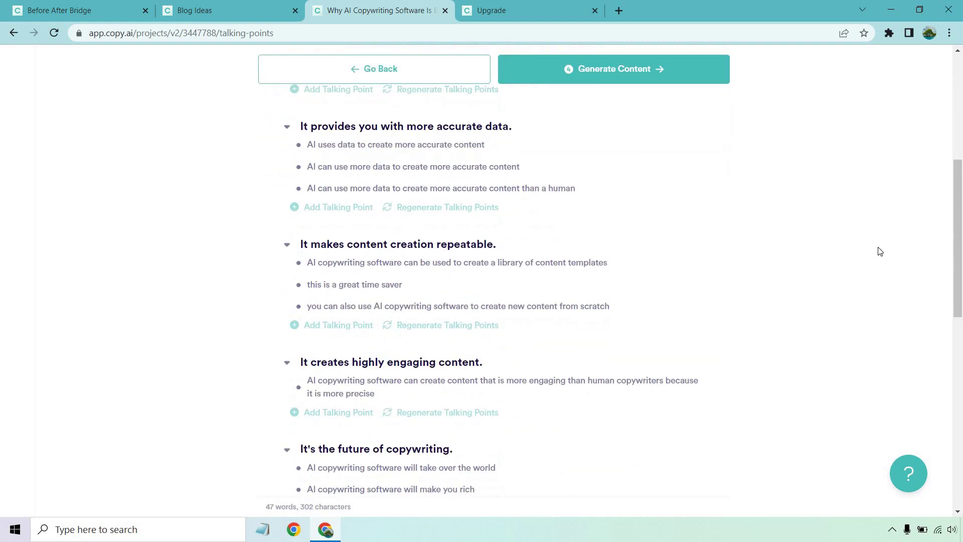
pyautogui.scroll(-4, 881, 254)
pyautogui.scroll(5, 880, 252)
pyautogui.scroll(1, 880, 249)
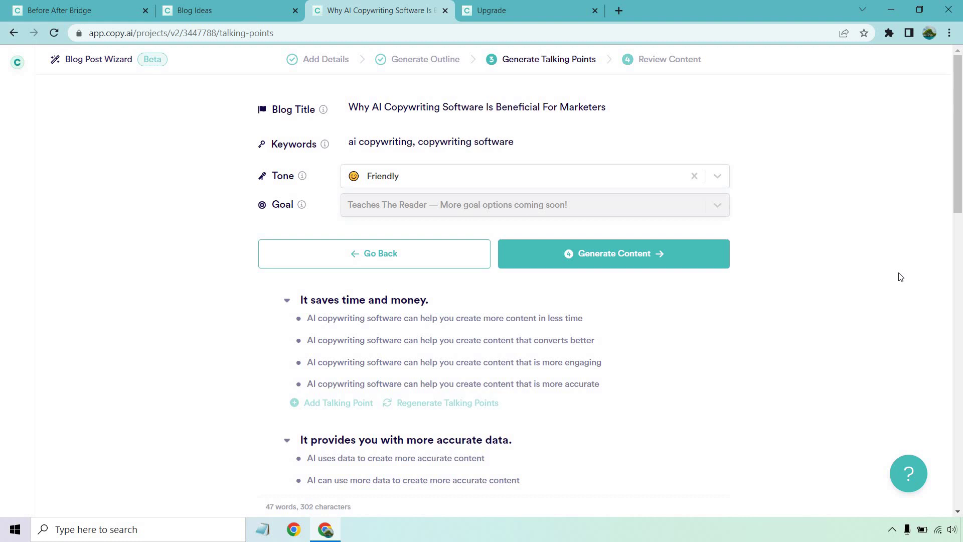
# Generate all section content and regenerate the 'It provides you with more accurate data' section
pyautogui.click(672, 252)
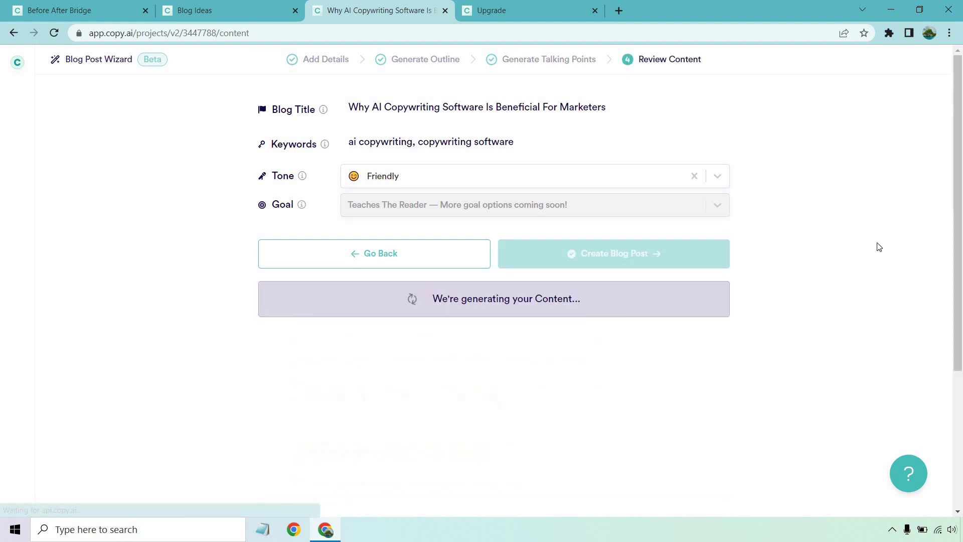
pyautogui.scroll(-1, 877, 242)
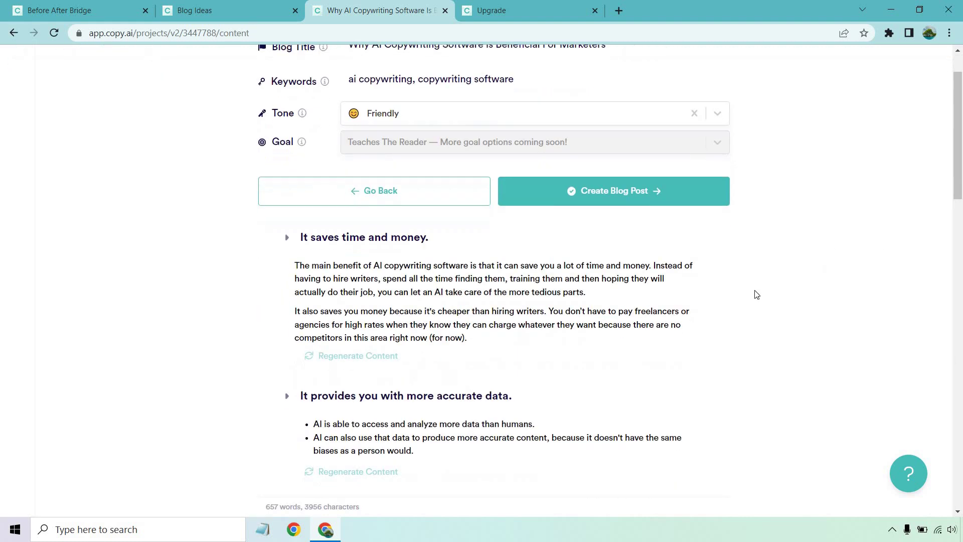
pyautogui.moveTo(493, 297)
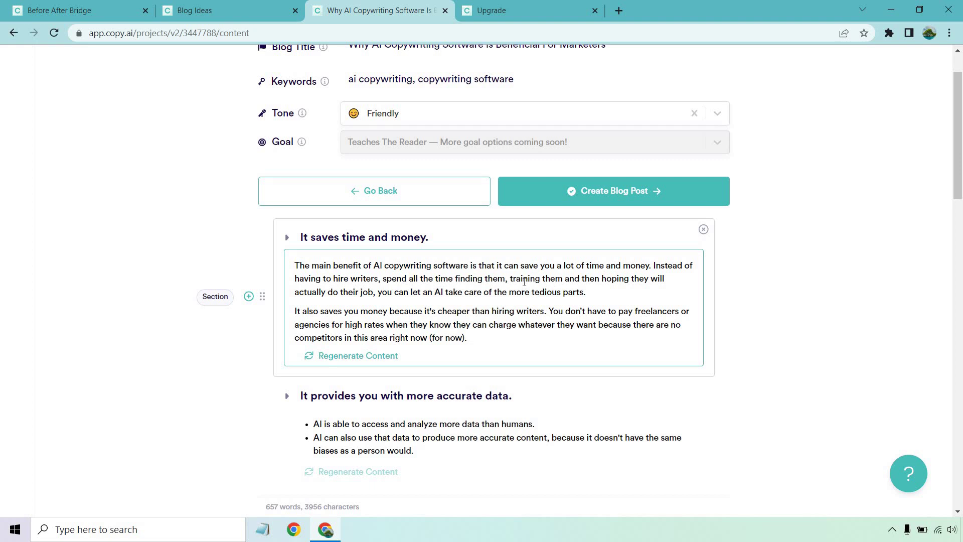
pyautogui.scroll(-1, 527, 251)
pyautogui.scroll(-2, 532, 251)
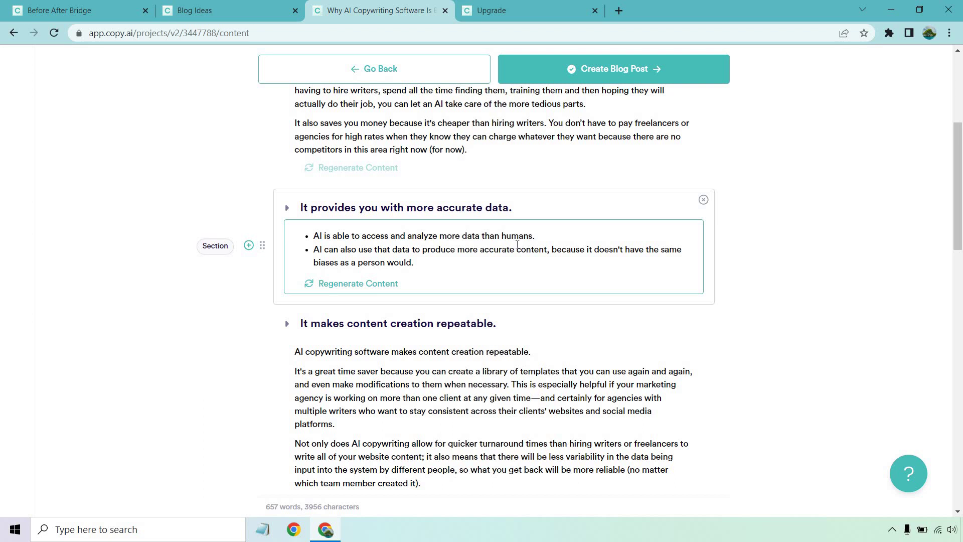
pyautogui.click(376, 284)
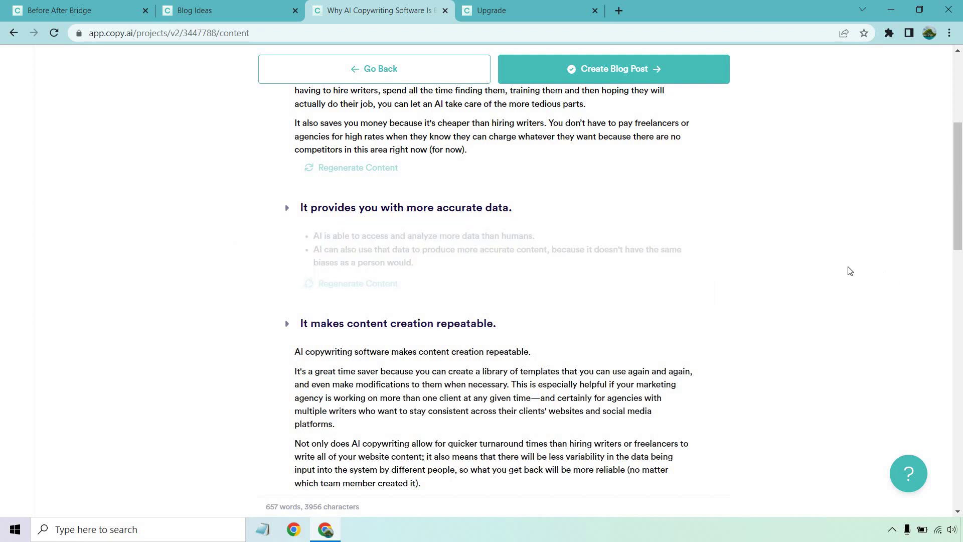
pyautogui.scroll(-2, 851, 268)
pyautogui.scroll(-1, 851, 268)
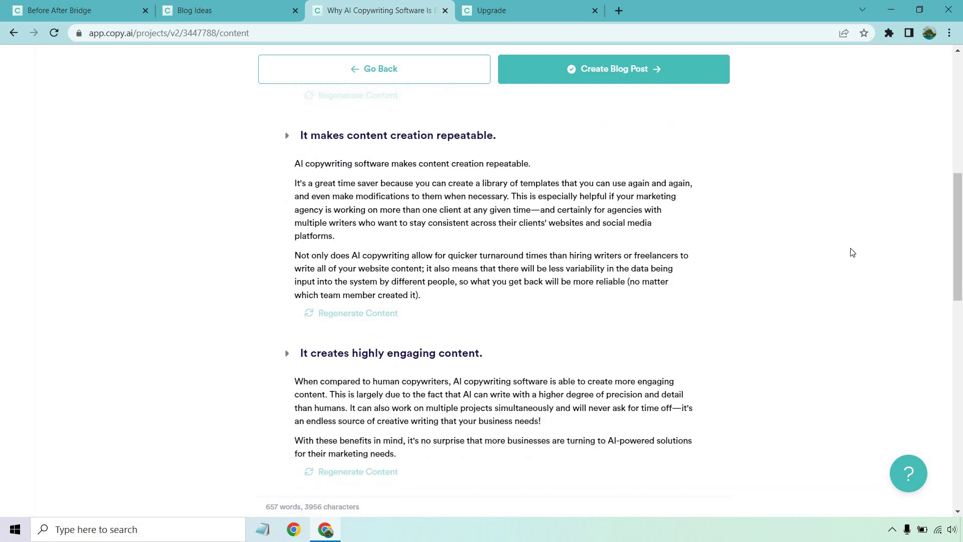
pyautogui.moveTo(469, 256)
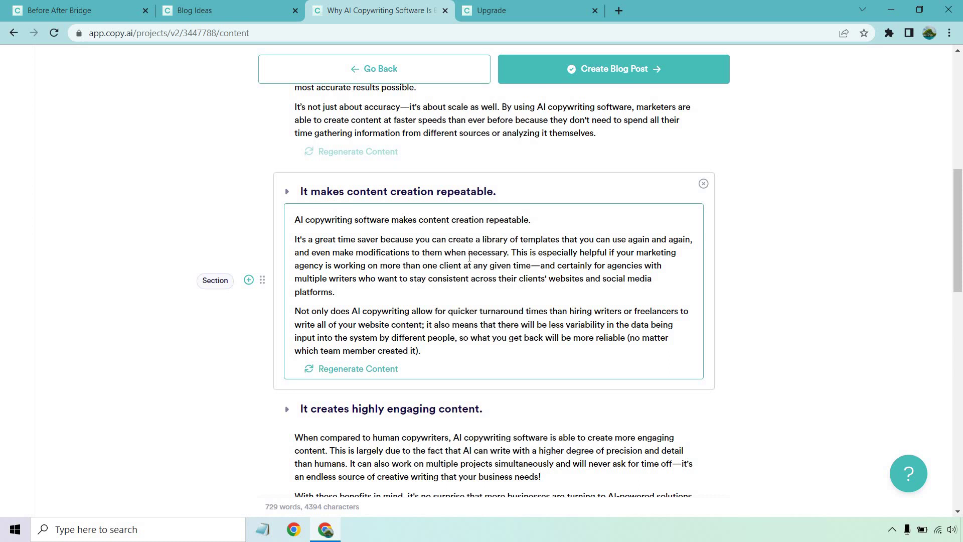
pyautogui.scroll(-1, 459, 253)
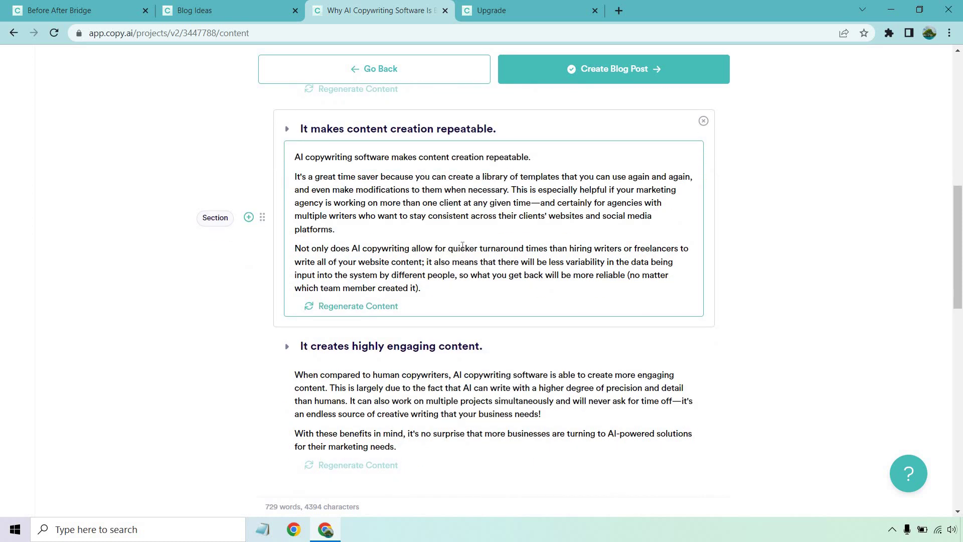
pyautogui.scroll(-2, 463, 245)
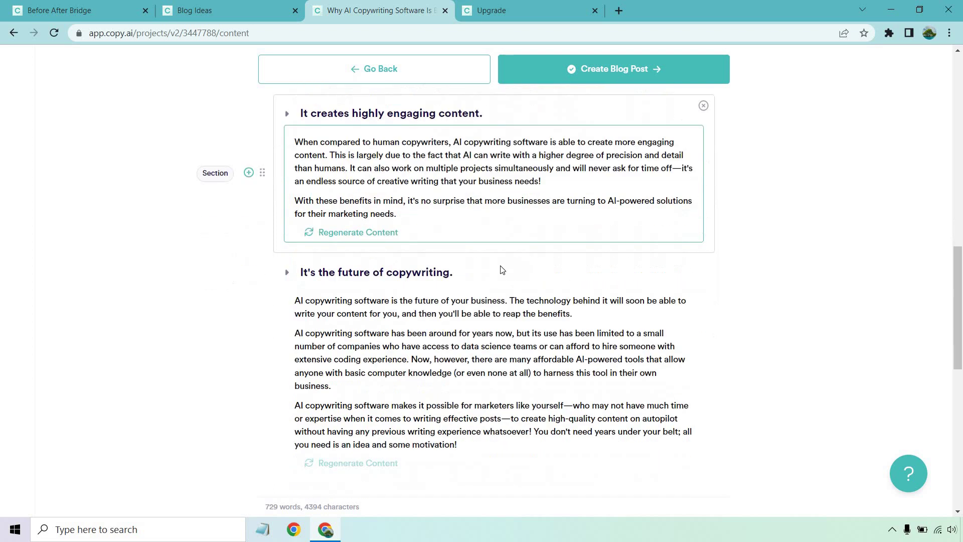
pyautogui.scroll(-1, 502, 270)
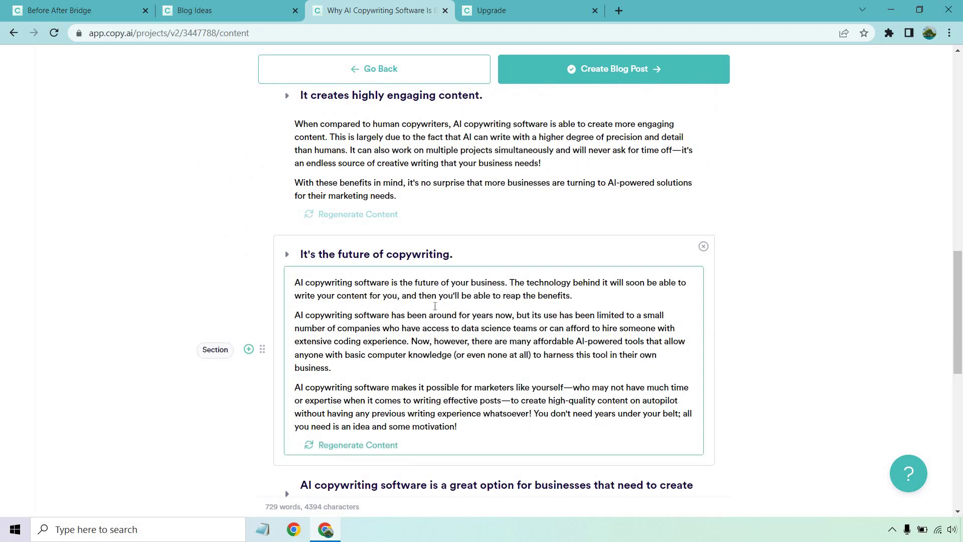
pyautogui.scroll(-2, 444, 305)
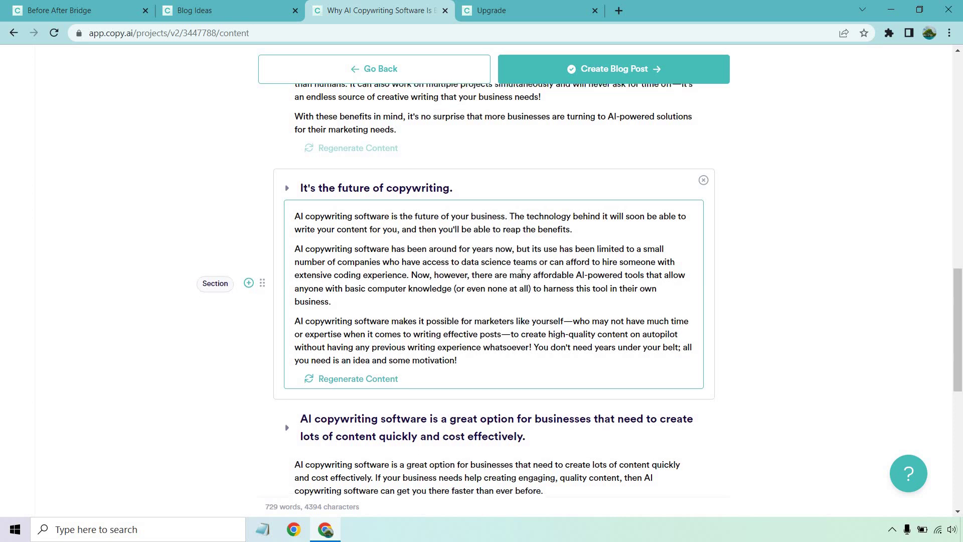
pyautogui.scroll(-3, 523, 273)
pyautogui.scroll(-2, 437, 300)
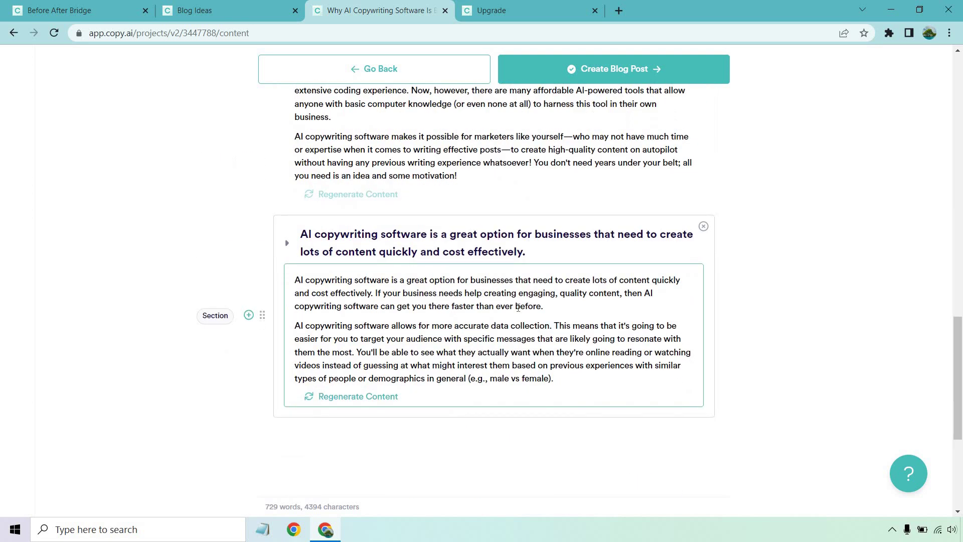
pyautogui.scroll(1, 554, 316)
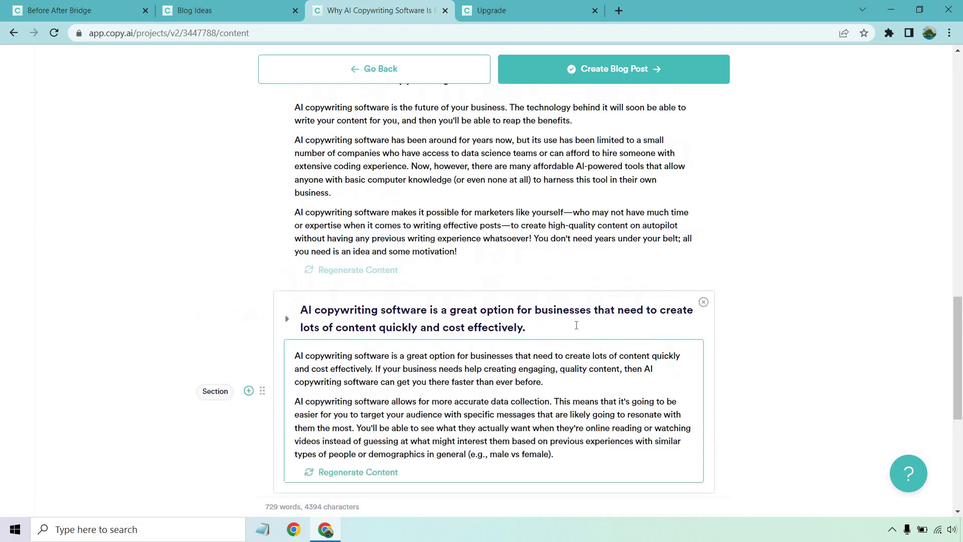
pyautogui.scroll(4, 557, 319)
pyautogui.scroll(3, 567, 324)
pyautogui.scroll(3, 542, 309)
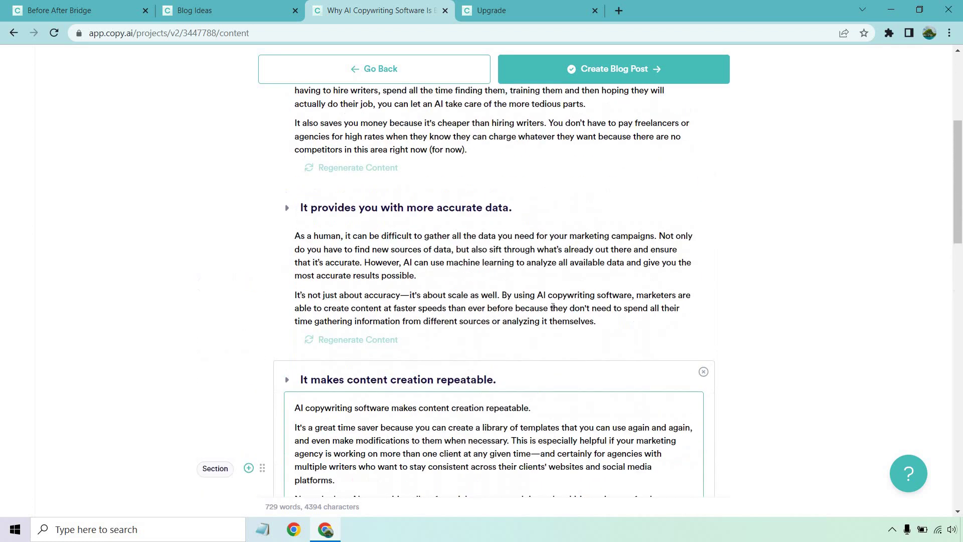
pyautogui.scroll(1, 527, 294)
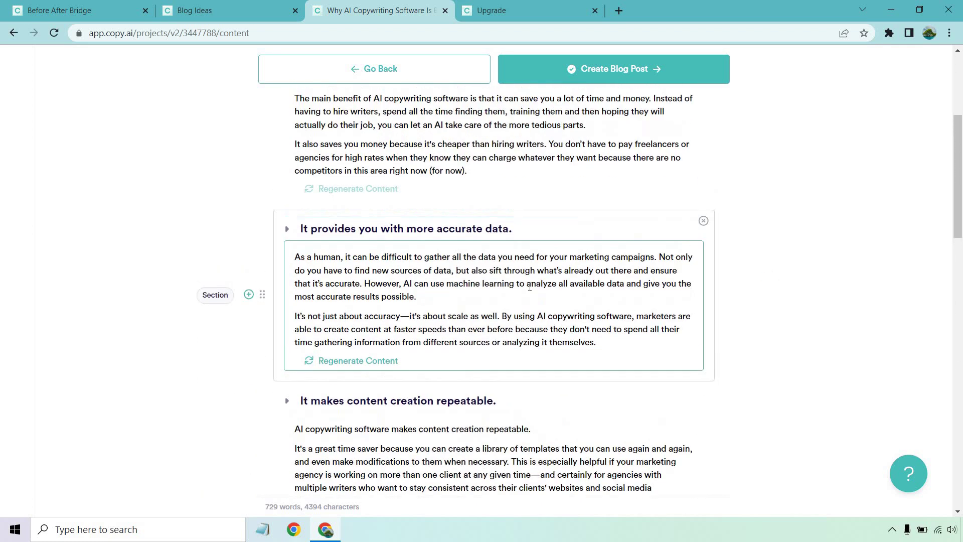
pyautogui.scroll(2, 528, 309)
pyautogui.scroll(-1, 542, 316)
pyautogui.scroll(-2, 557, 301)
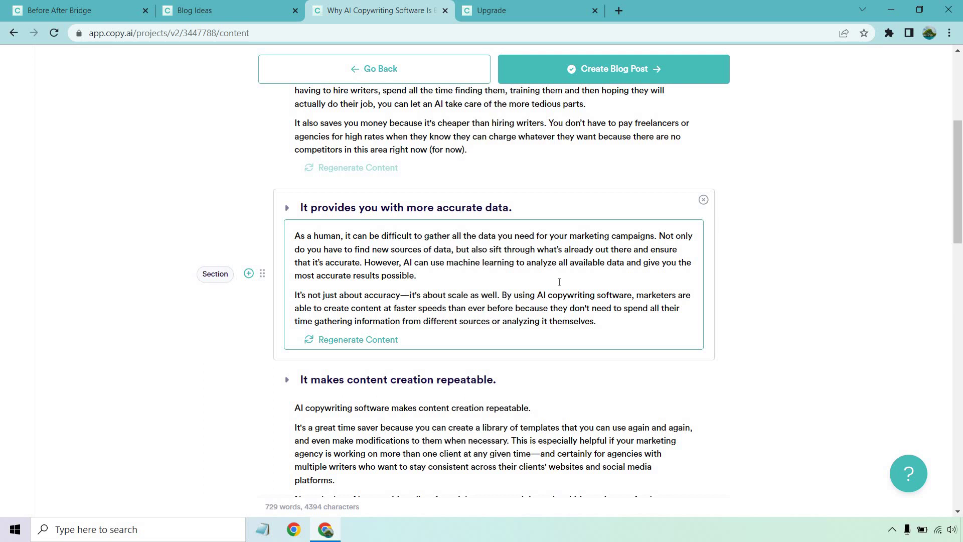
pyautogui.scroll(-3, 861, 271)
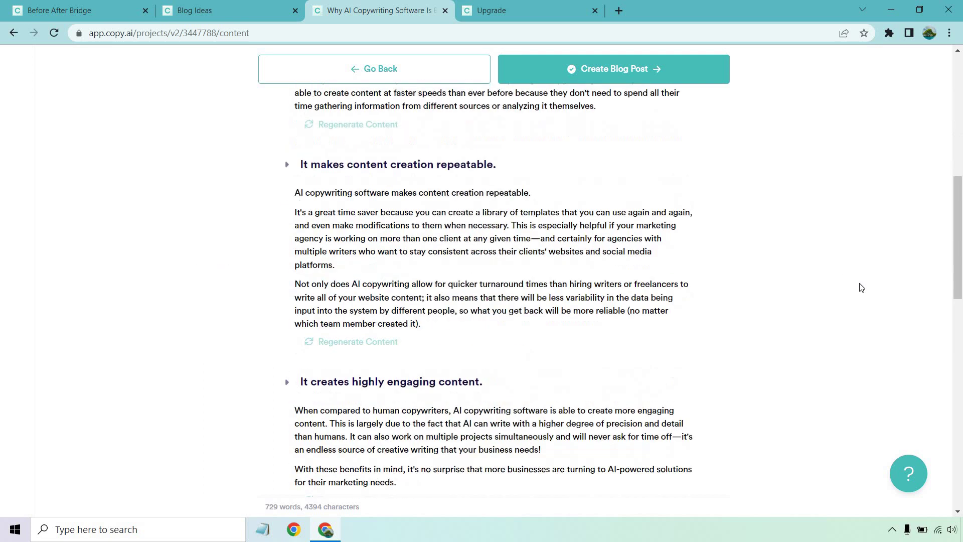
pyautogui.scroll(-5, 859, 318)
pyautogui.scroll(5, 587, 362)
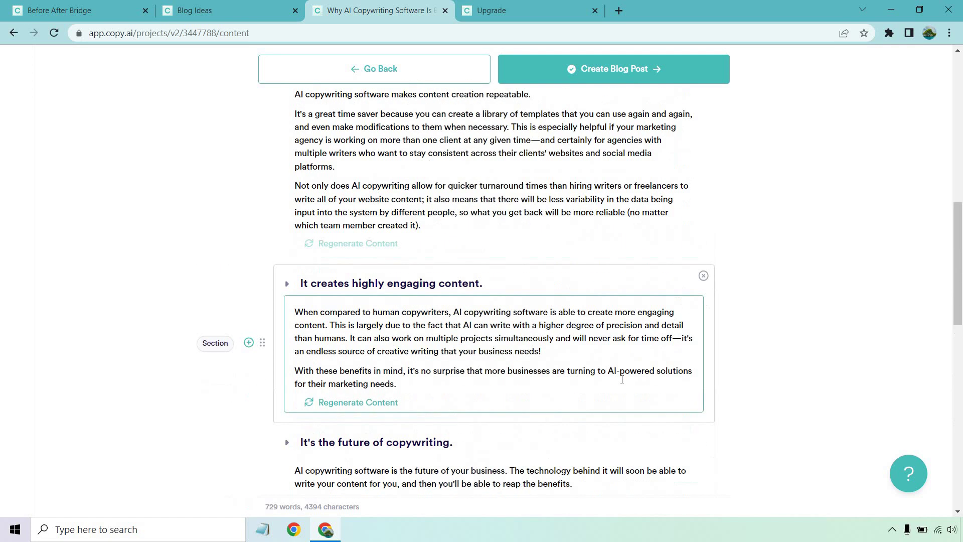
pyautogui.scroll(3, 611, 366)
pyautogui.scroll(1, 610, 366)
pyautogui.scroll(4, 549, 279)
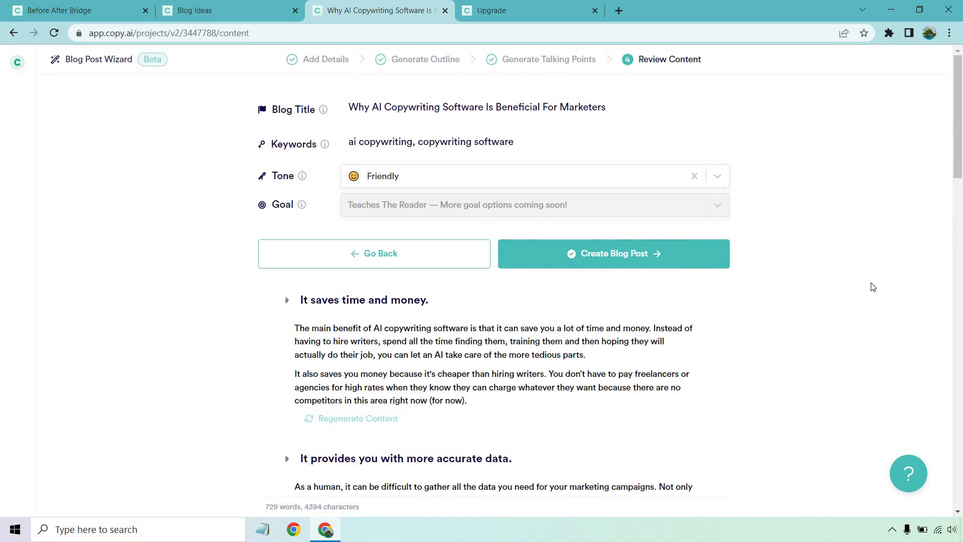
# Open the tools sidebar and Freestyle form beside the 737-word draft
pyautogui.click(659, 253)
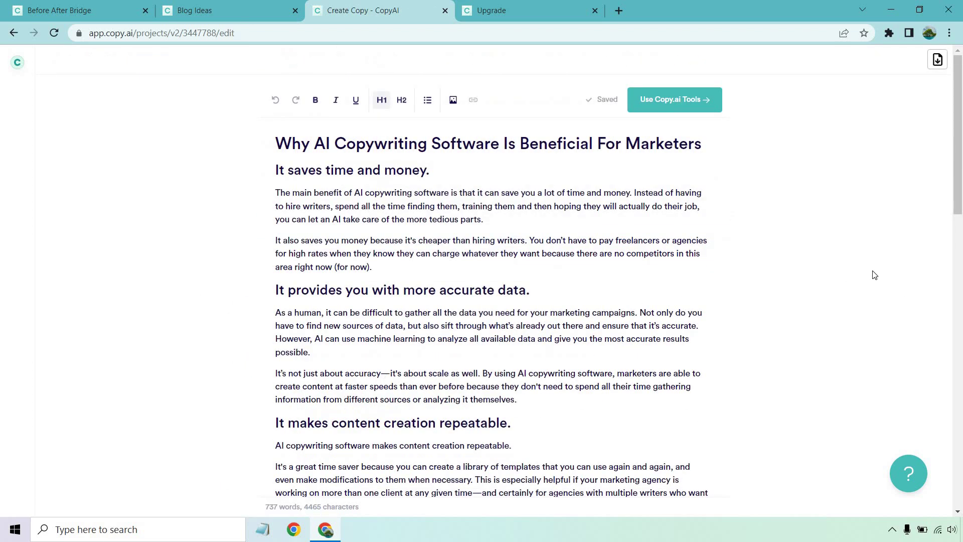
pyautogui.scroll(-10, 863, 271)
pyautogui.scroll(-5, 814, 258)
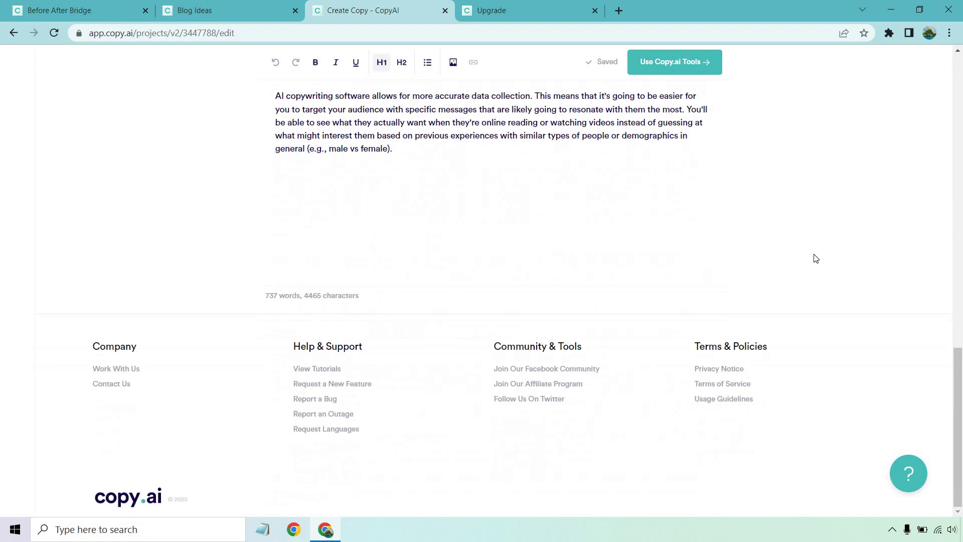
pyautogui.scroll(3, 868, 268)
pyautogui.scroll(10, 868, 269)
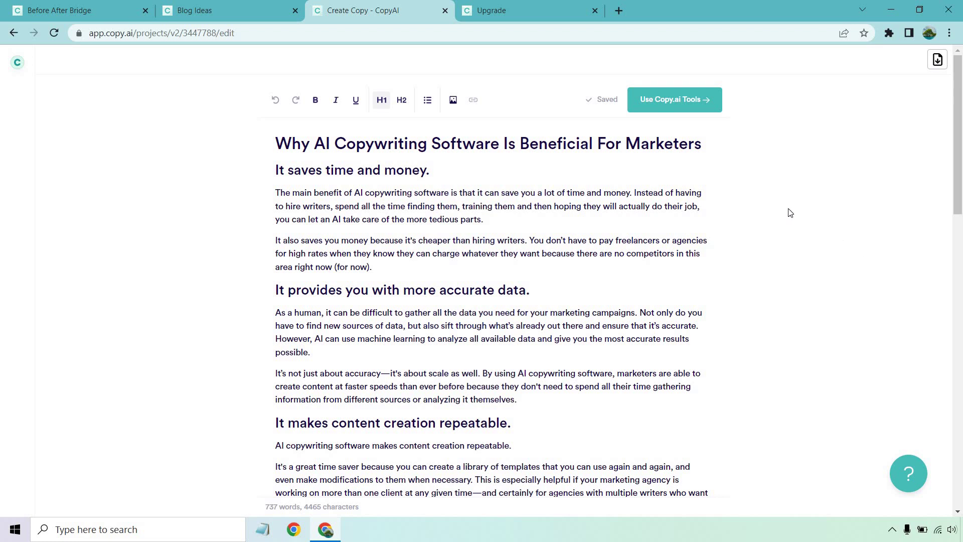
# Find and open the Blog Intro generator through the tool search
pyautogui.click(670, 108)
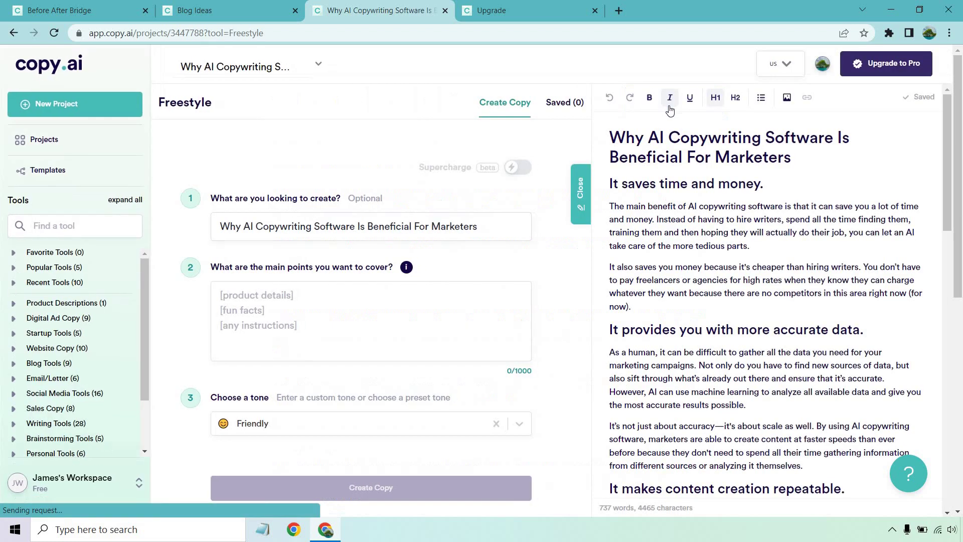
pyautogui.click(57, 223)
pyautogui.write('intro')
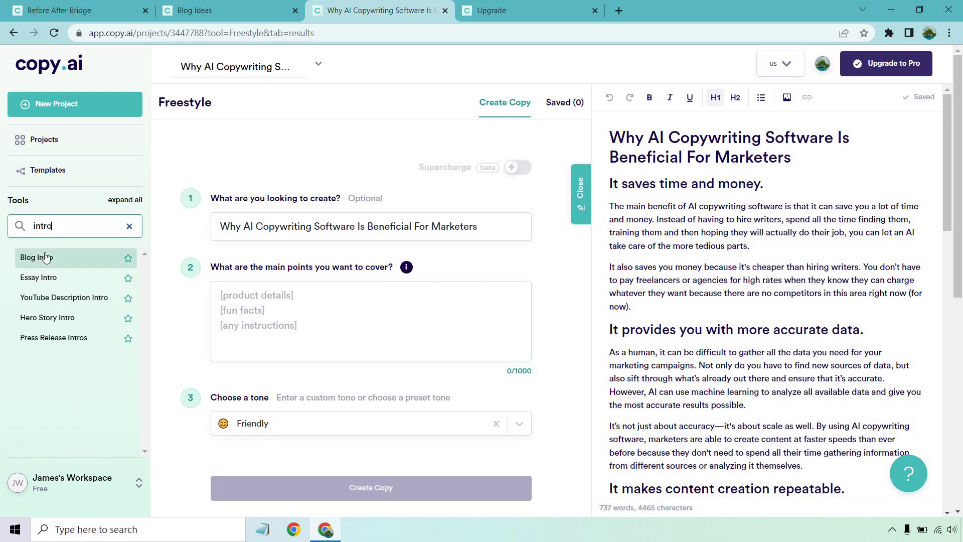
pyautogui.click(45, 257)
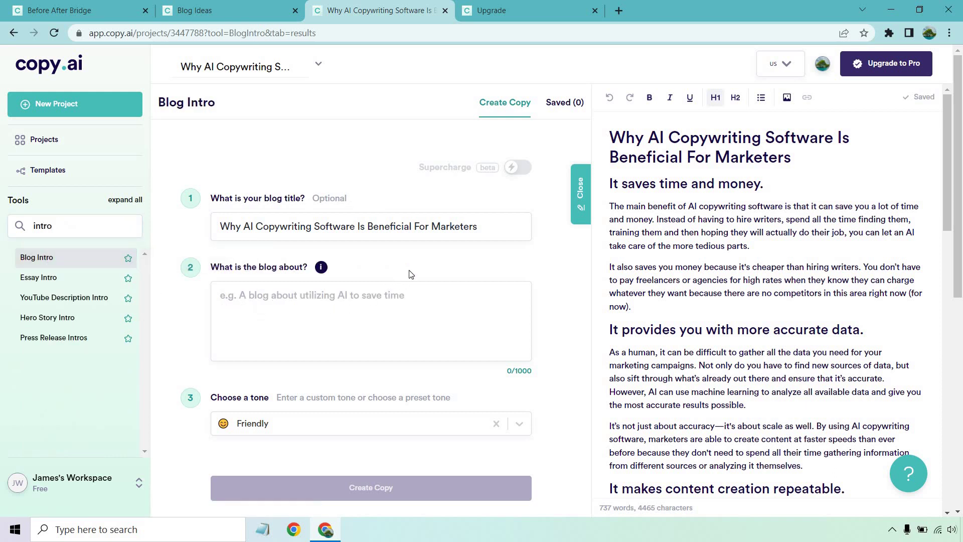
# Use the post title as the blog description and generate intro paragraphs
pyautogui.click(445, 233)
pyautogui.hotkey('ctrl', 'a')
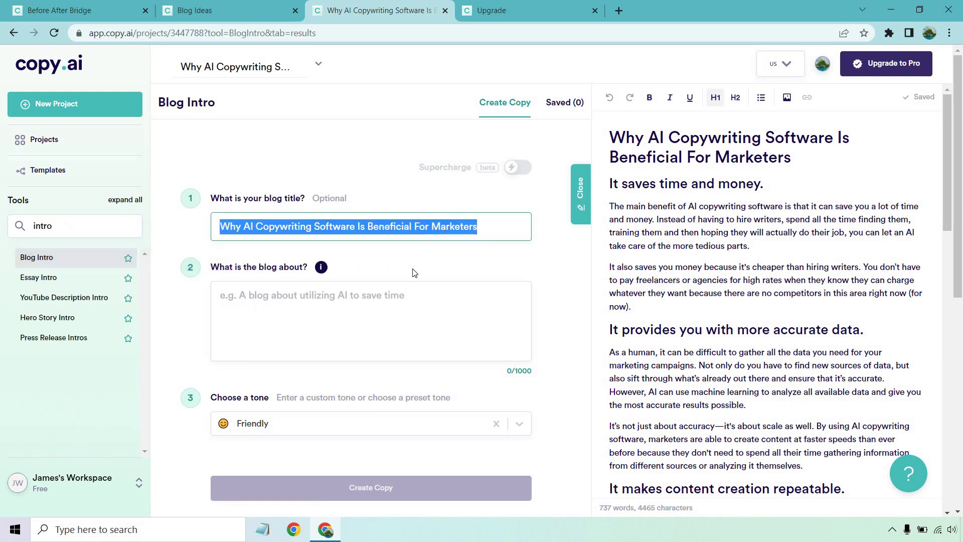
pyautogui.hotkey('ctrl', 'c')
pyautogui.click(365, 314)
pyautogui.hotkey('ctrl', 'v')
pyautogui.click(449, 495)
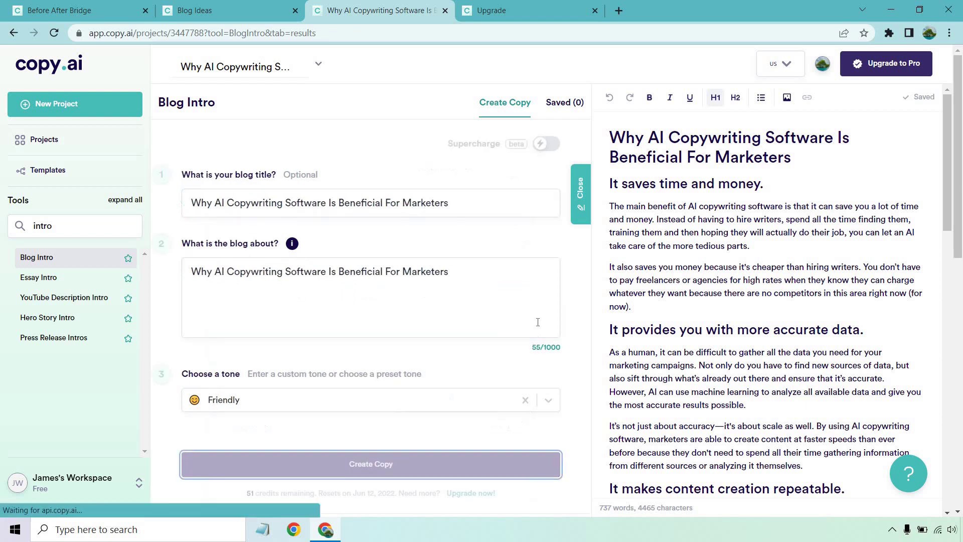
pyautogui.scroll(-6, 424, 237)
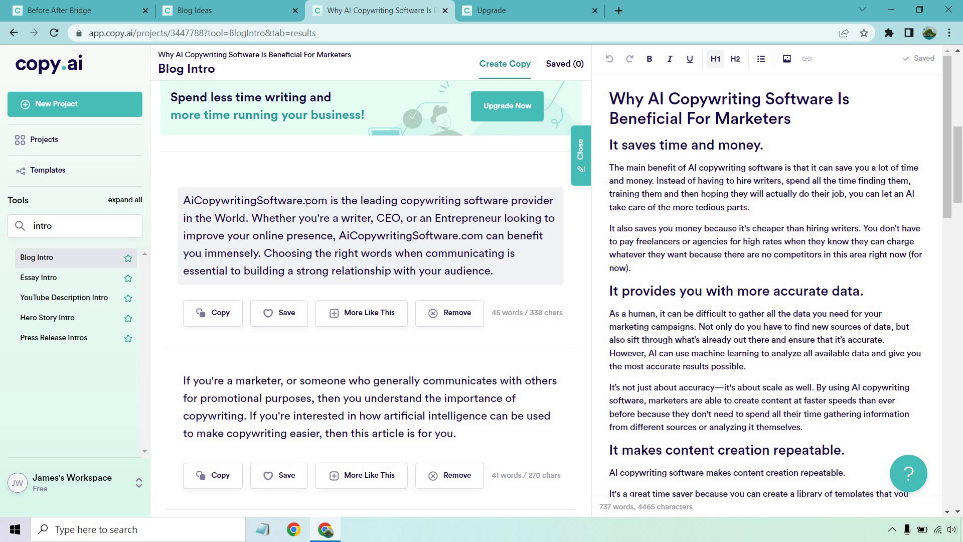
pyautogui.scroll(-3, 306, 204)
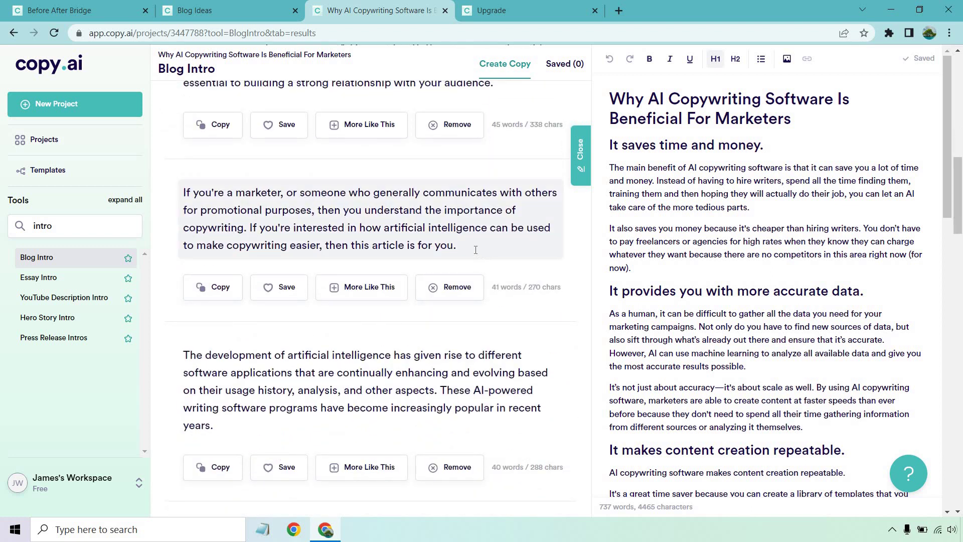
# Paste the second generated intro on a new line under the post title
pyautogui.click(219, 288)
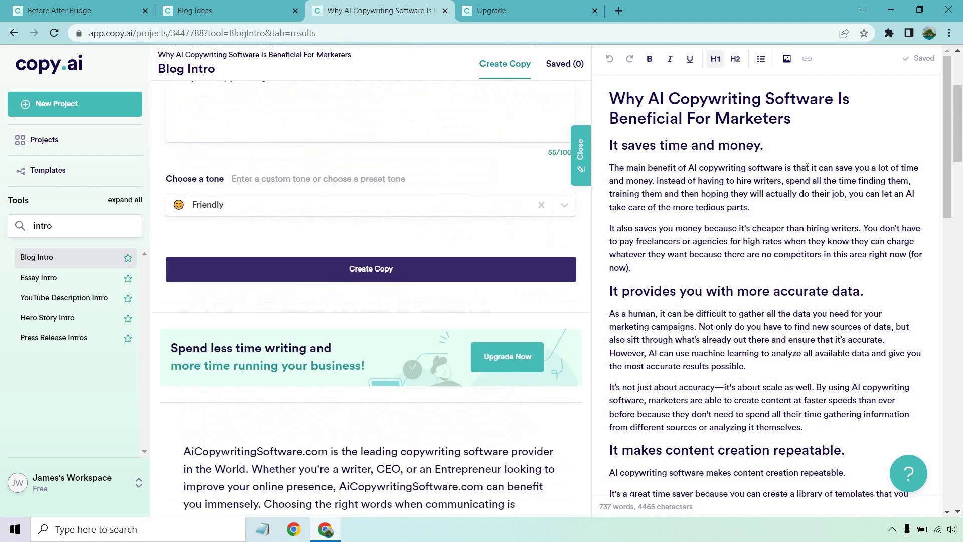
pyautogui.press('Return')
pyautogui.hotkey('ctrl', 'v')
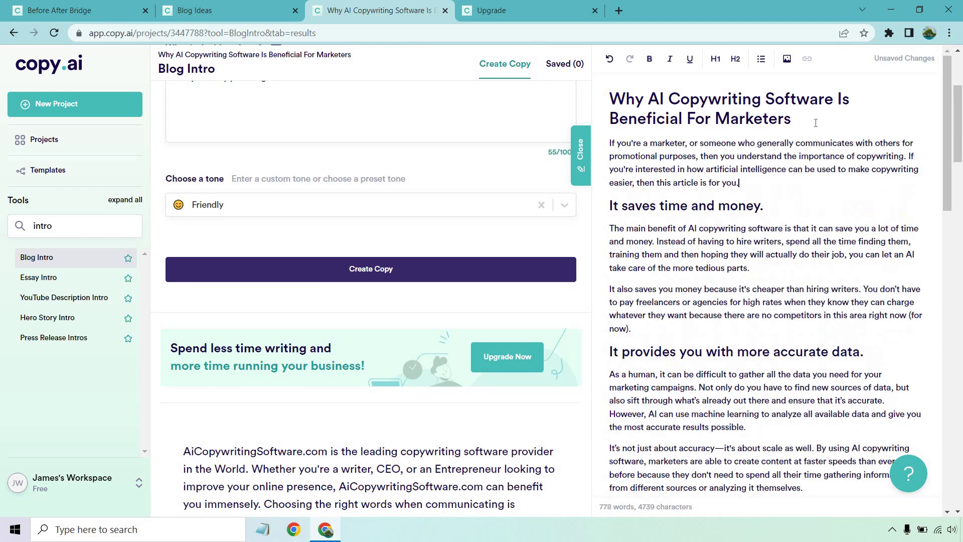
pyautogui.scroll(-2, 806, 169)
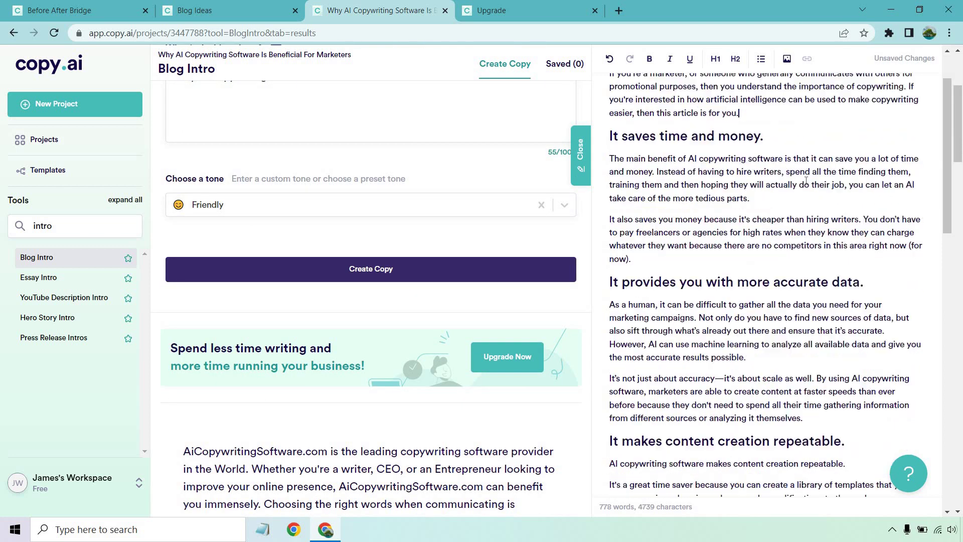
pyautogui.scroll(-2, 807, 174)
pyautogui.scroll(-3, 808, 179)
pyautogui.scroll(-3, 809, 178)
pyautogui.scroll(-3, 809, 179)
pyautogui.scroll(6, 808, 178)
pyautogui.scroll(7, 808, 178)
pyautogui.scroll(5, 560, 197)
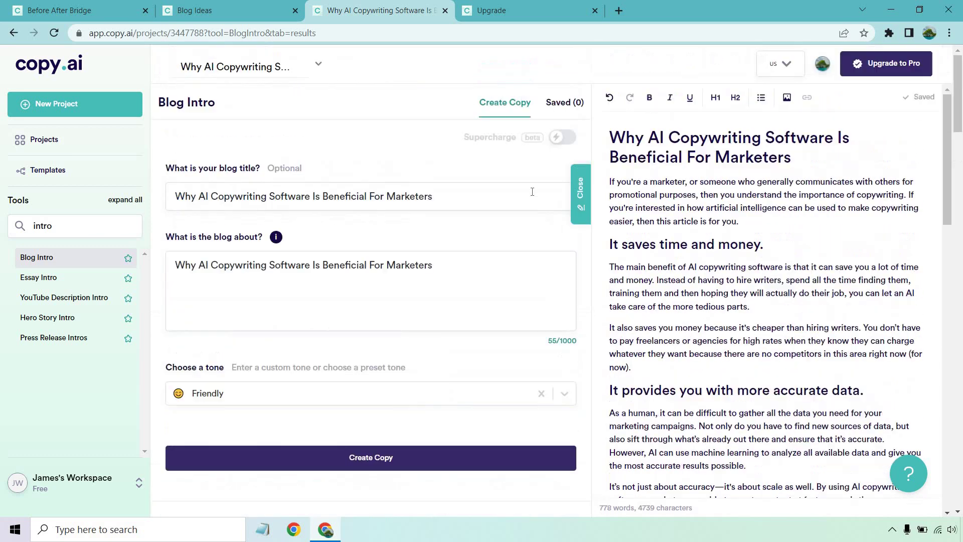
# Open the Blog Conclusion generator and generate conclusion paragraphs
pyautogui.doubleClick(89, 221)
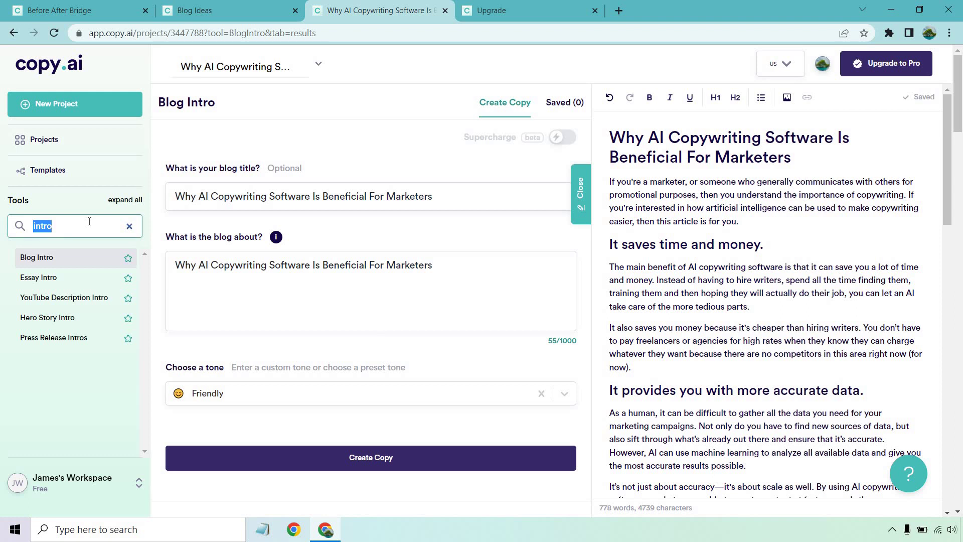
pyautogui.write('concl')
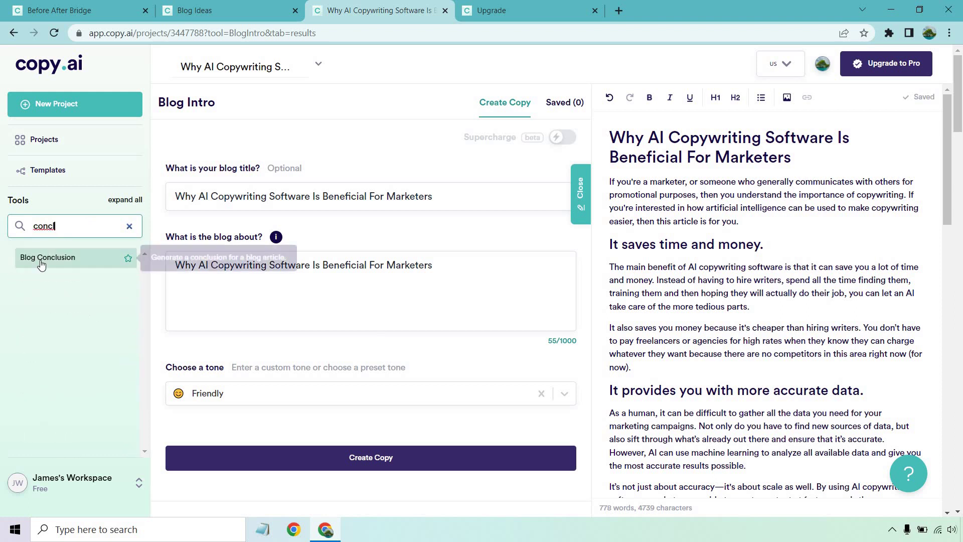
pyautogui.click(42, 264)
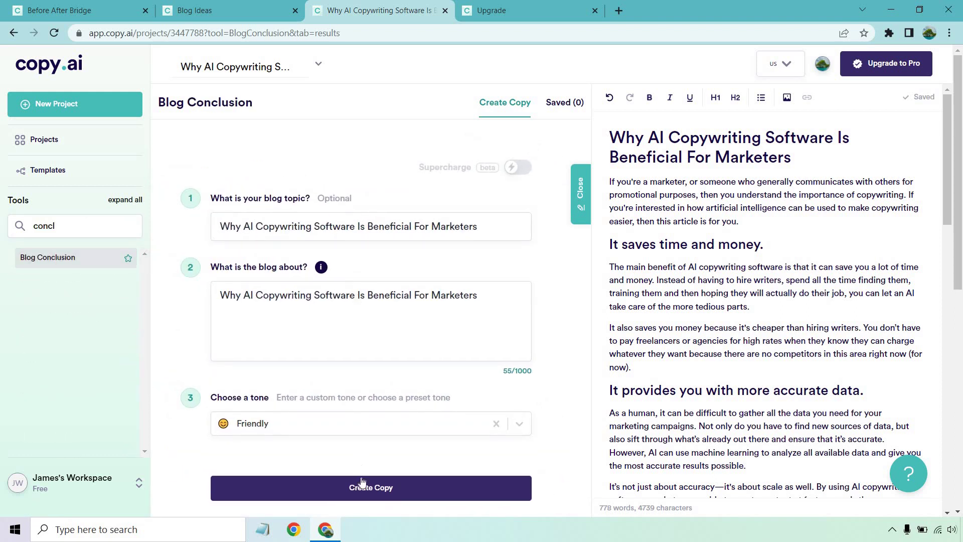
pyautogui.click(362, 481)
pyautogui.scroll(-2, 476, 219)
pyautogui.scroll(-3, 475, 219)
pyautogui.scroll(-2, 409, 207)
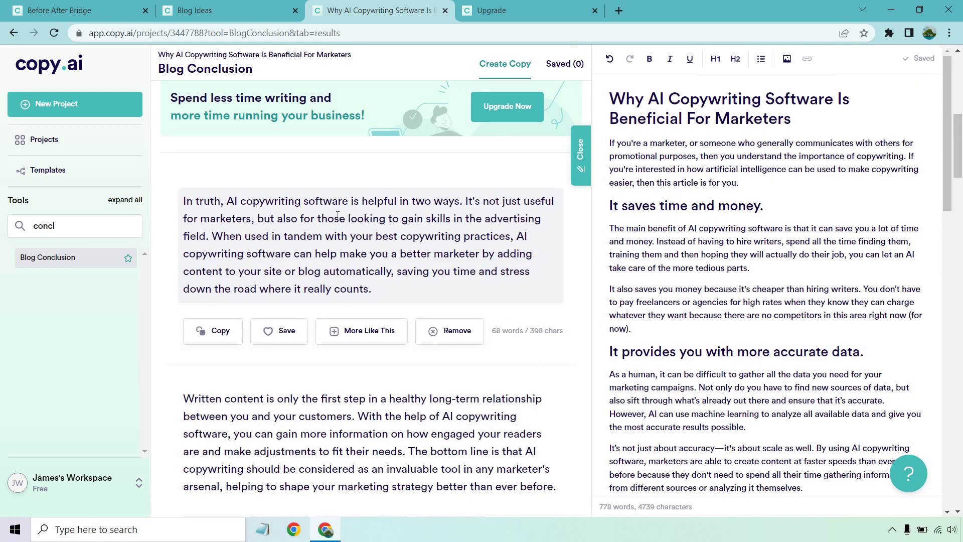
pyautogui.scroll(-2, 382, 247)
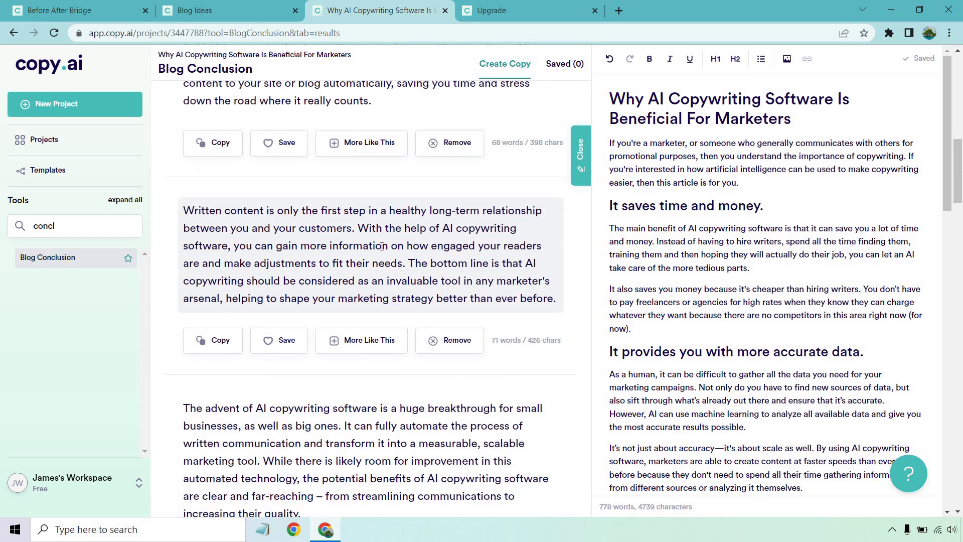
pyautogui.scroll(-2, 383, 246)
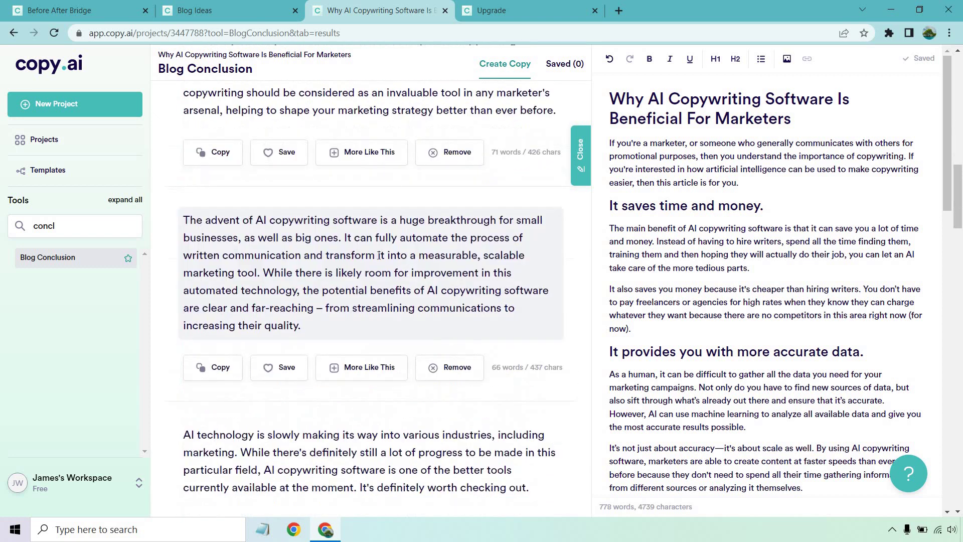
pyautogui.scroll(-2, 380, 255)
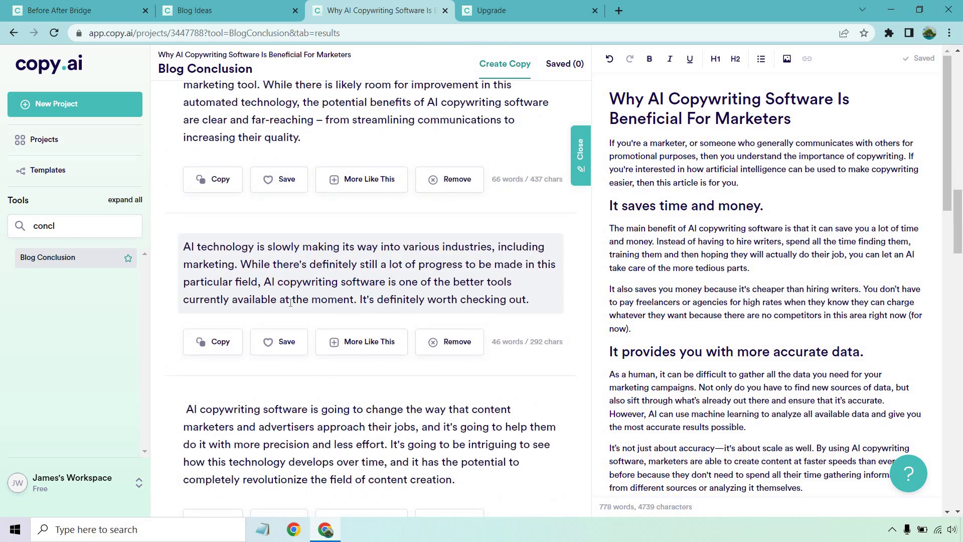
# Paste the 'AI technology is slowly' conclusion at the end of the post
pyautogui.click(215, 344)
pyautogui.scroll(-5, 768, 279)
pyautogui.scroll(-5, 768, 280)
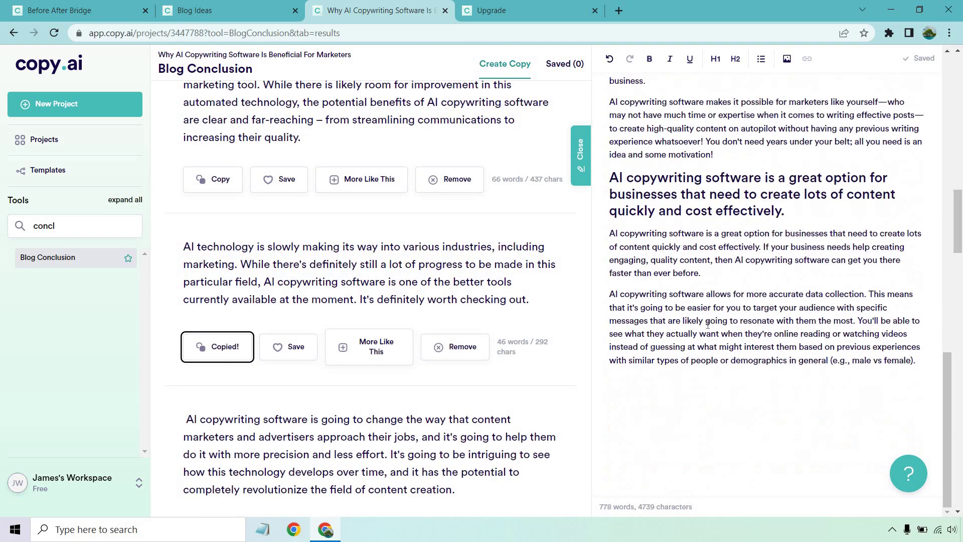
pyautogui.click(634, 389)
pyautogui.press('Return')
pyautogui.hotkey('ctrl', 'v')
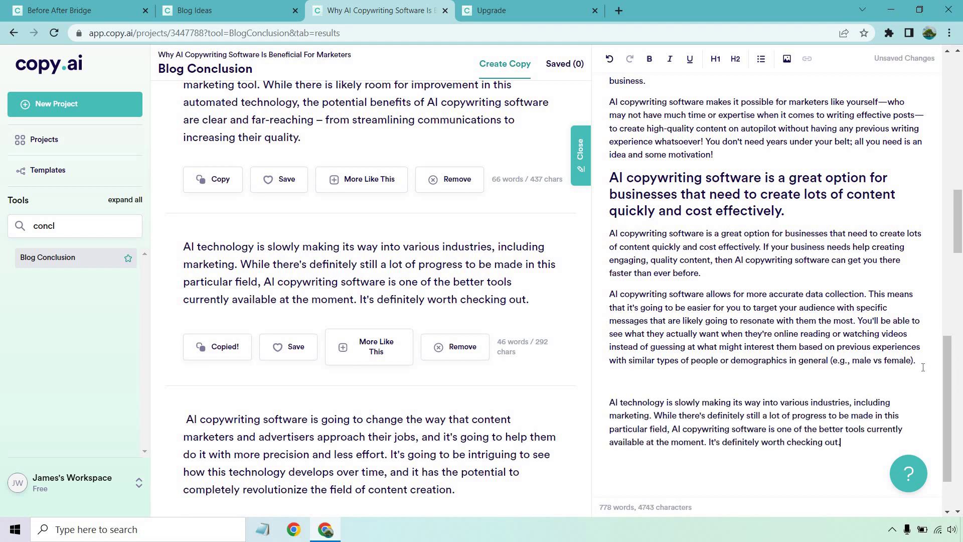
# Make 'Conclusion' an H2 subheading above that paragraph and bring up the pricing page
pyautogui.click(636, 379)
pyautogui.write('Conclusion')
pyautogui.moveTo(659, 382); pyautogui.dragTo(602, 386)
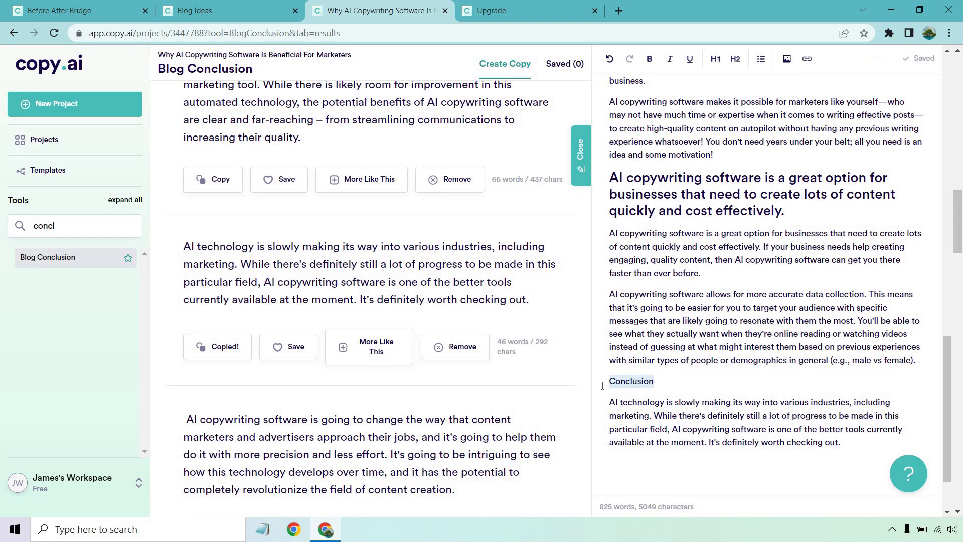
pyautogui.click(736, 58)
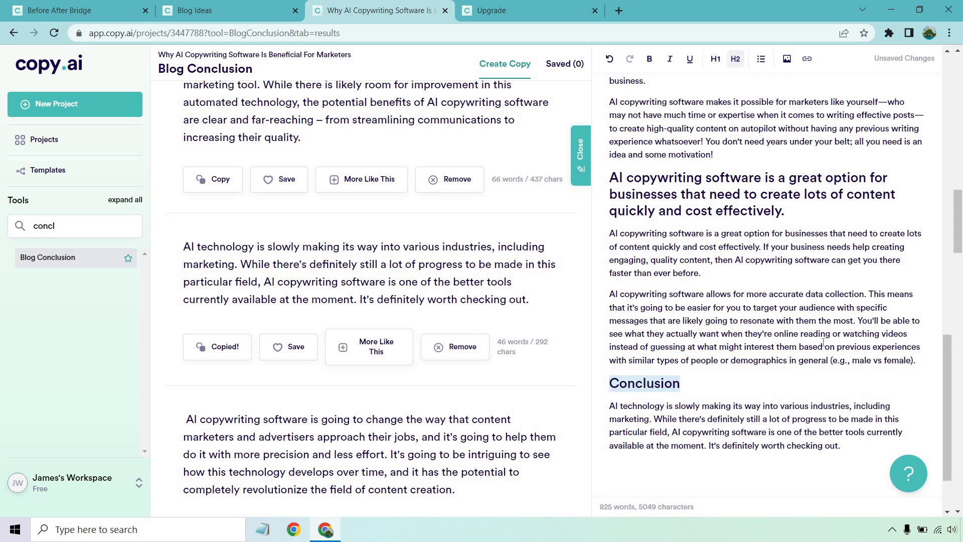
pyautogui.scroll(5, 824, 346)
pyautogui.scroll(10, 823, 346)
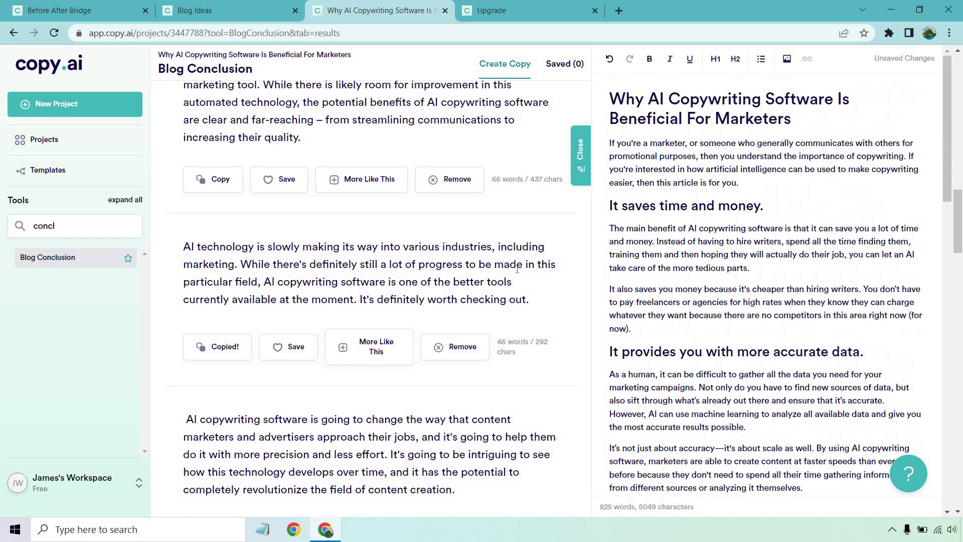
pyautogui.scroll(5, 511, 273)
pyautogui.scroll(5, 510, 273)
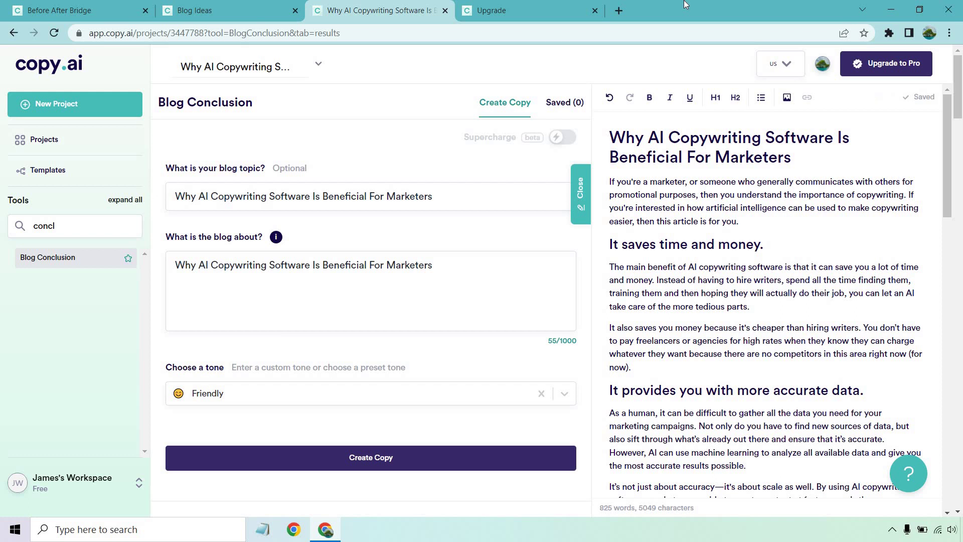
pyautogui.click(502, 8)
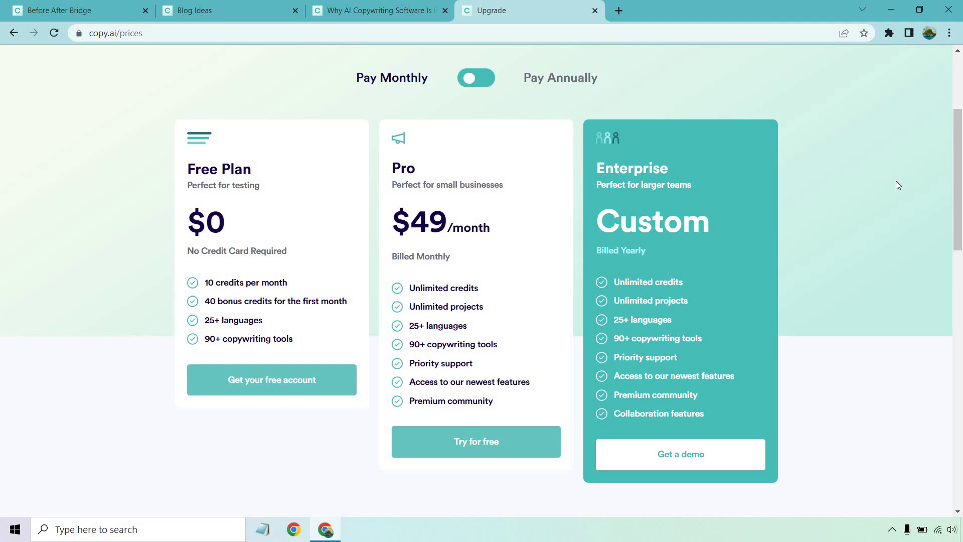
pyautogui.click(486, 83)
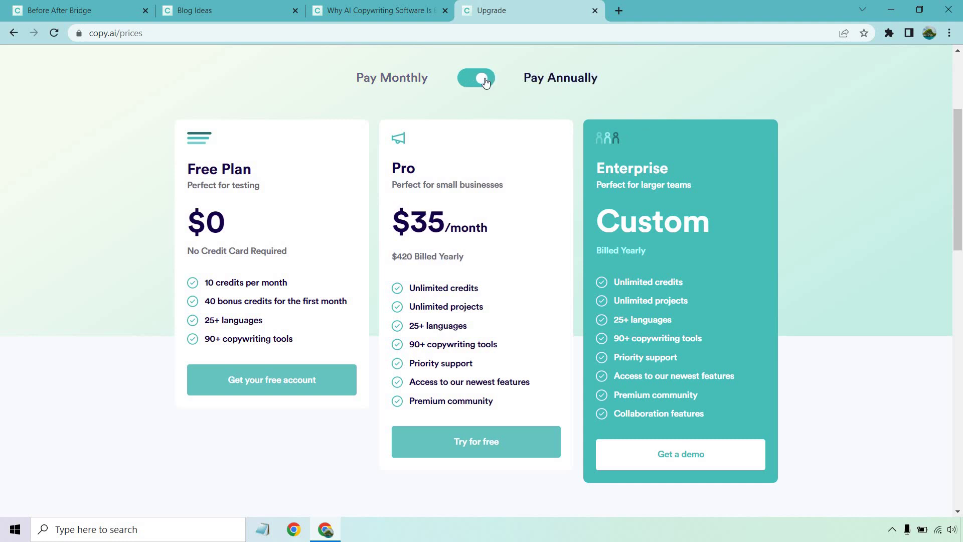
pyautogui.click(485, 82)
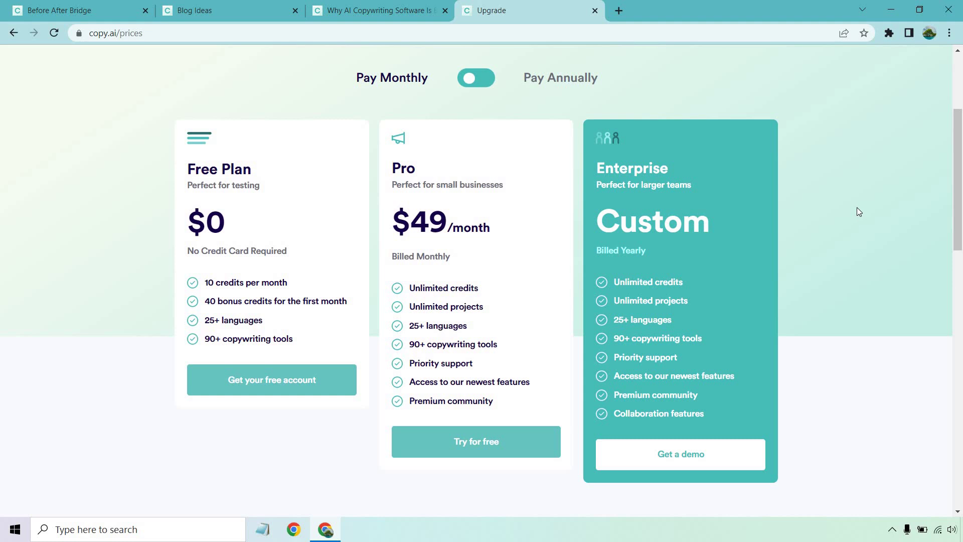